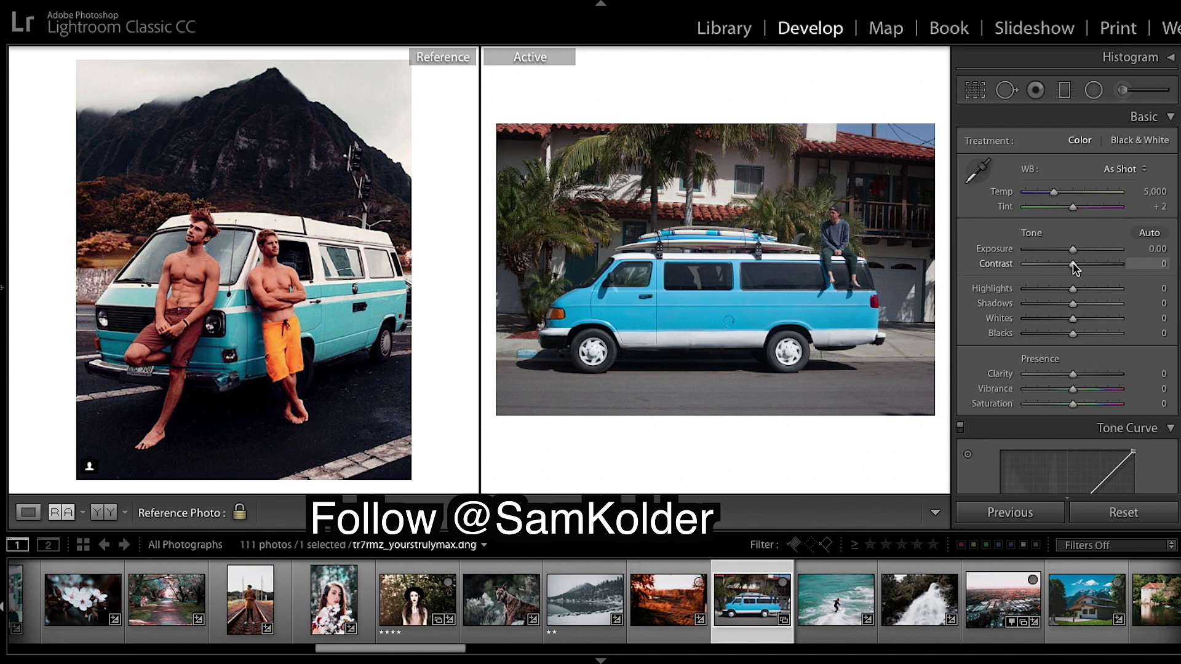
Step: Set the van photo's Contrast to +54, Highlights to +57, Shadows to +92, Whites to -30 and Blacks to -75
{"action": "left_click_drag", "start_coordinate": [1073, 263], "coordinate": [1104, 298]}
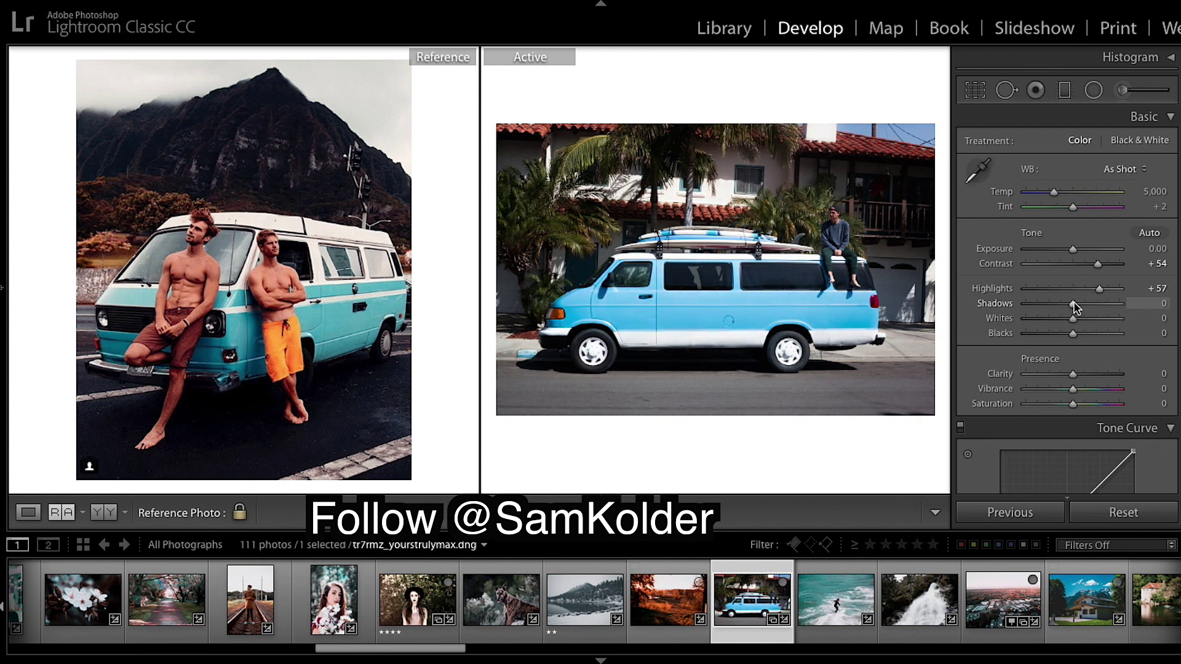
{"action": "left_click_drag", "start_coordinate": [1075, 307], "coordinate": [1041, 338]}
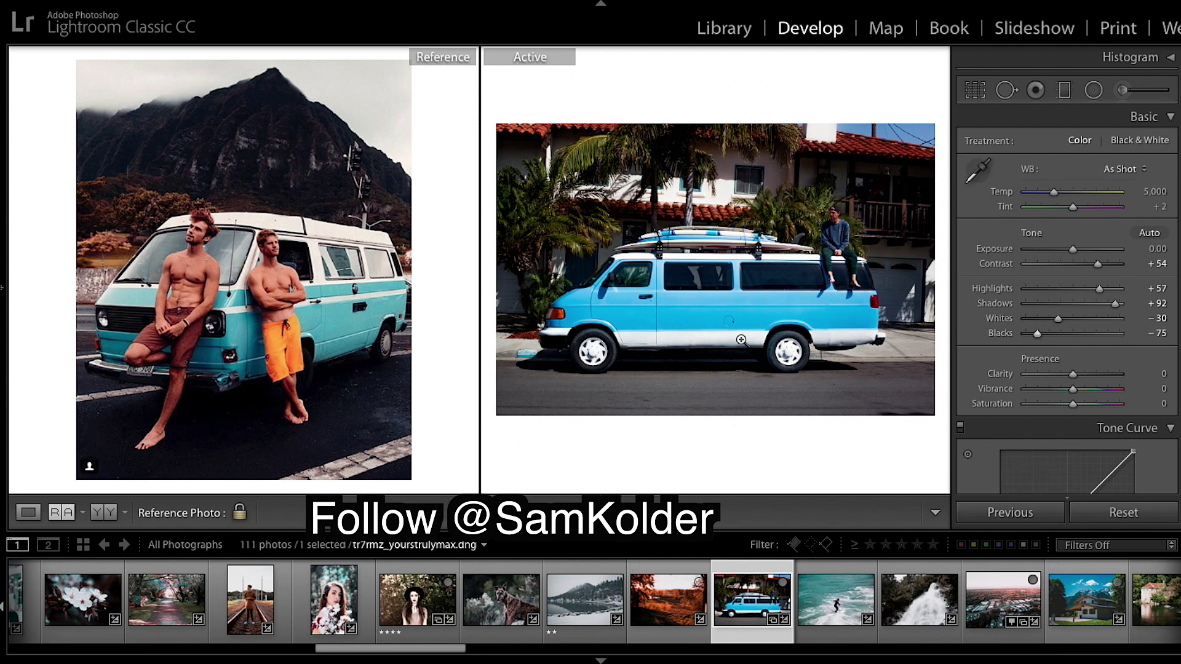
Step: Shape the RGB tone curve into a gentle S with three added points, lowering the white endpoint and shadows and slightly raising the highlights
{"action": "scroll", "coordinate": [1036, 287], "scroll_direction": "down", "scroll_amount": 3}
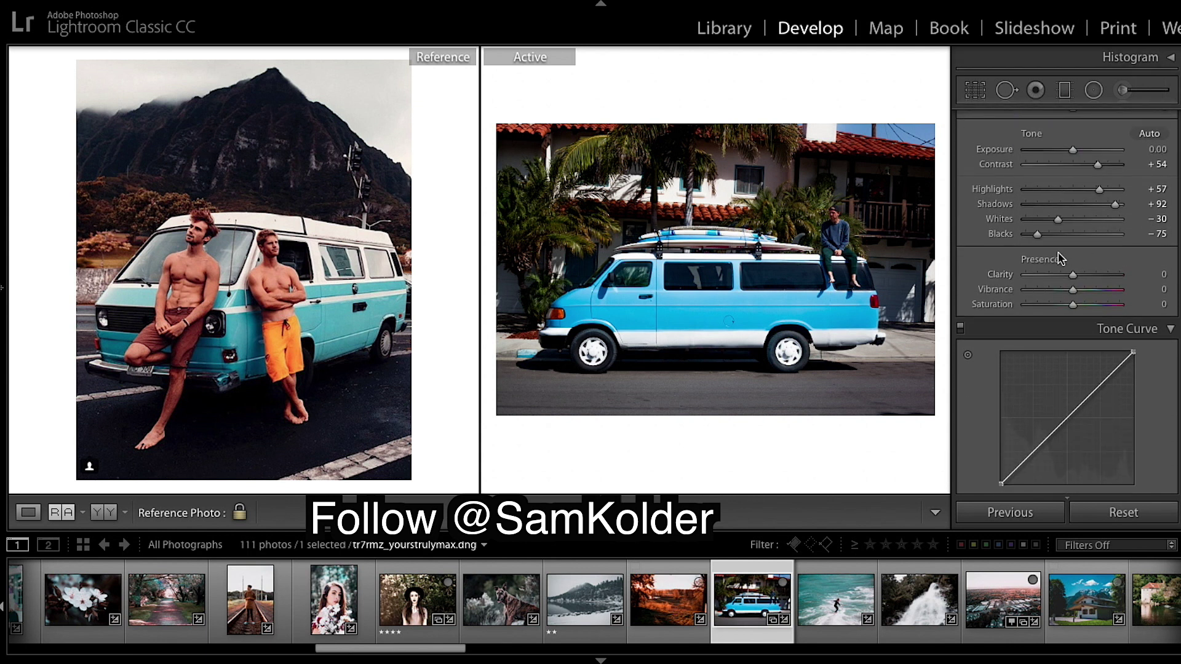
{"action": "scroll", "coordinate": [1158, 292], "scroll_direction": "down", "scroll_amount": 4}
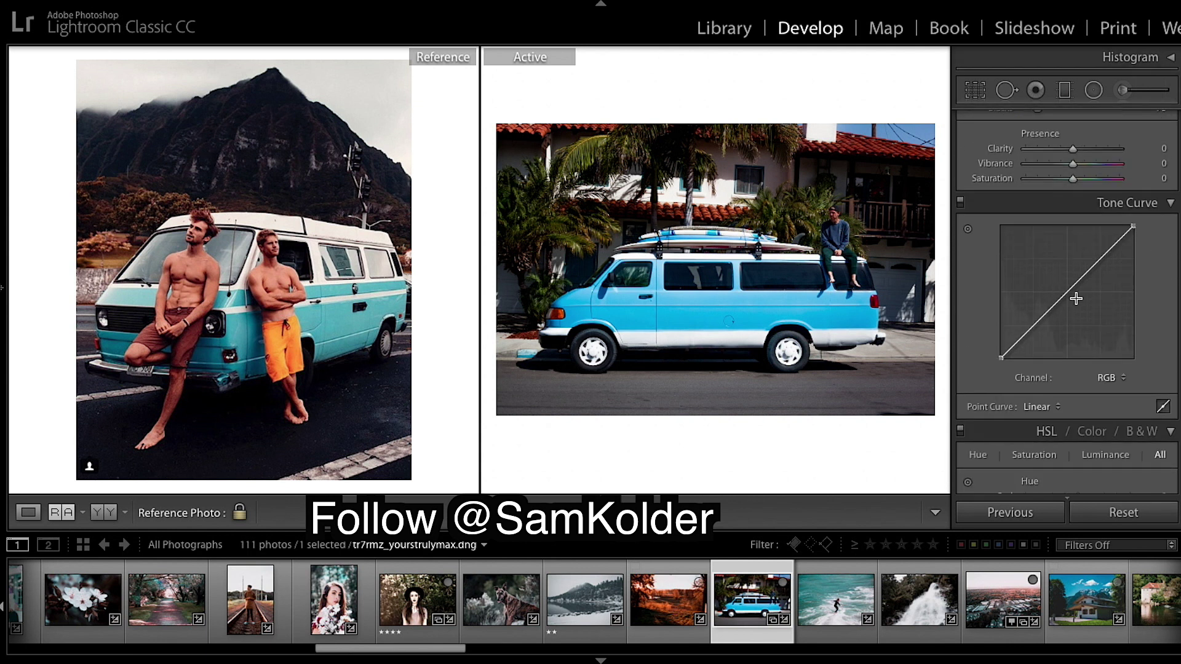
{"action": "left_click", "coordinate": [1066, 294]}
{"action": "left_click", "coordinate": [1100, 261]}
{"action": "left_click_drag", "start_coordinate": [1134, 226], "coordinate": [1134, 236]}
{"action": "left_click_drag", "start_coordinate": [1033, 328], "coordinate": [1032, 333]}
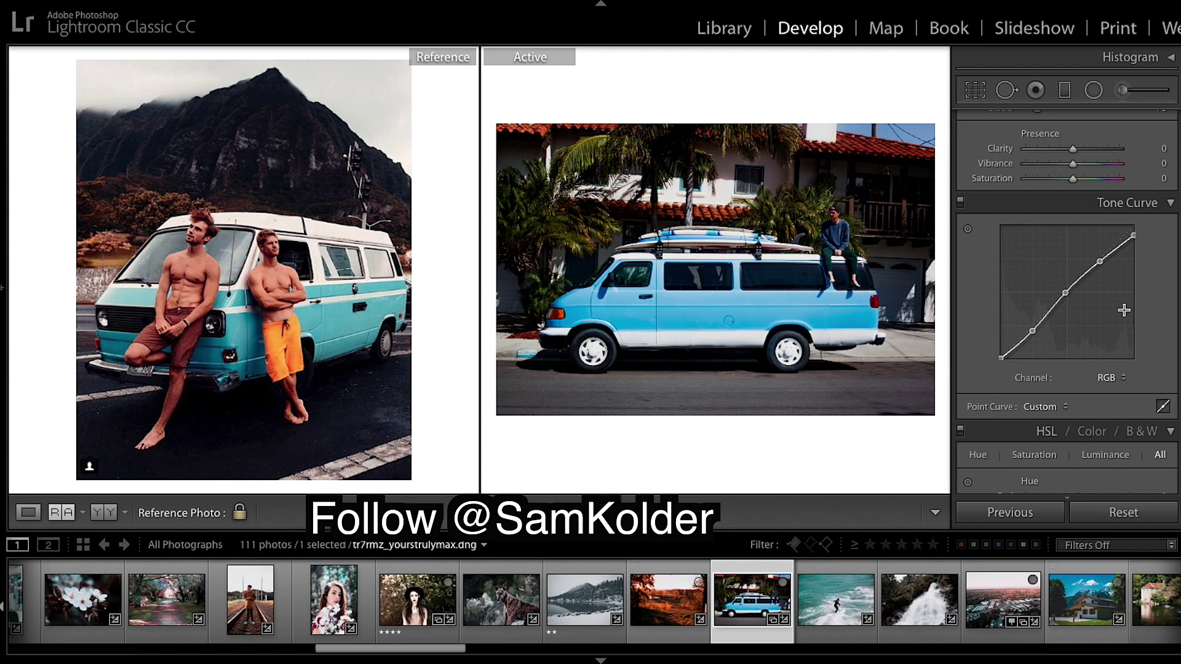
{"action": "left_click_drag", "start_coordinate": [1100, 260], "coordinate": [1100, 256]}
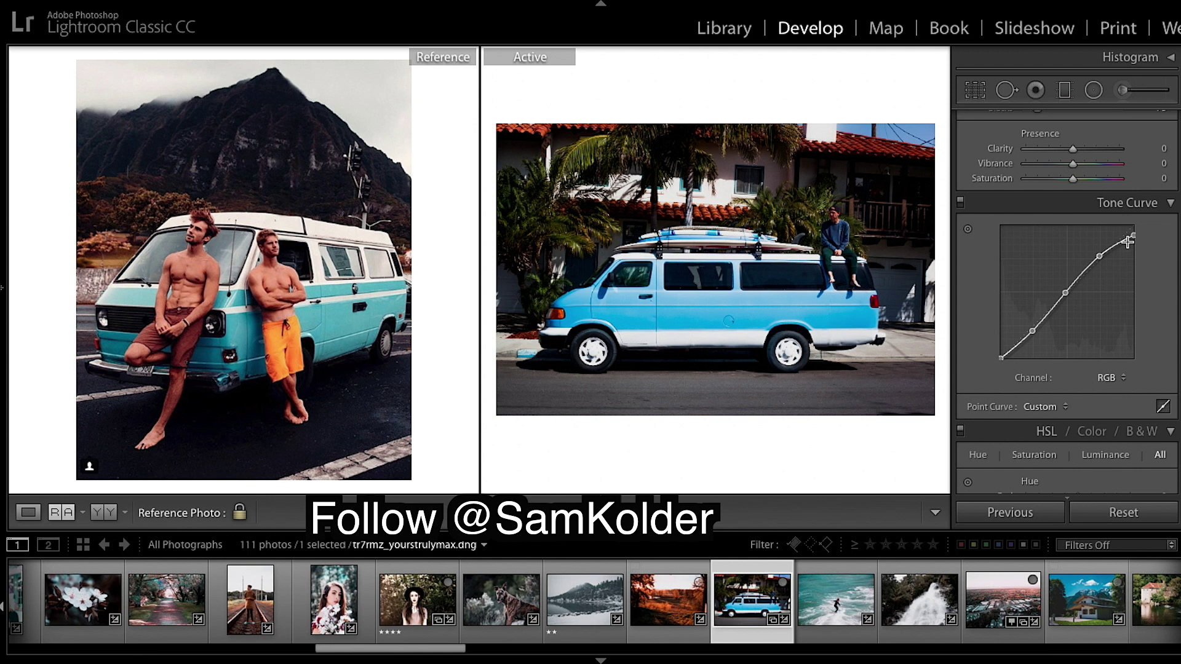
Step: Set the HSL hues to Red +39, Orange -38, Yellow +12, Green +17, Aqua +51 and Blue -33
{"action": "scroll", "coordinate": [1086, 352], "scroll_direction": "down", "scroll_amount": 3}
{"action": "scroll", "coordinate": [1085, 358], "scroll_direction": "down", "scroll_amount": 2}
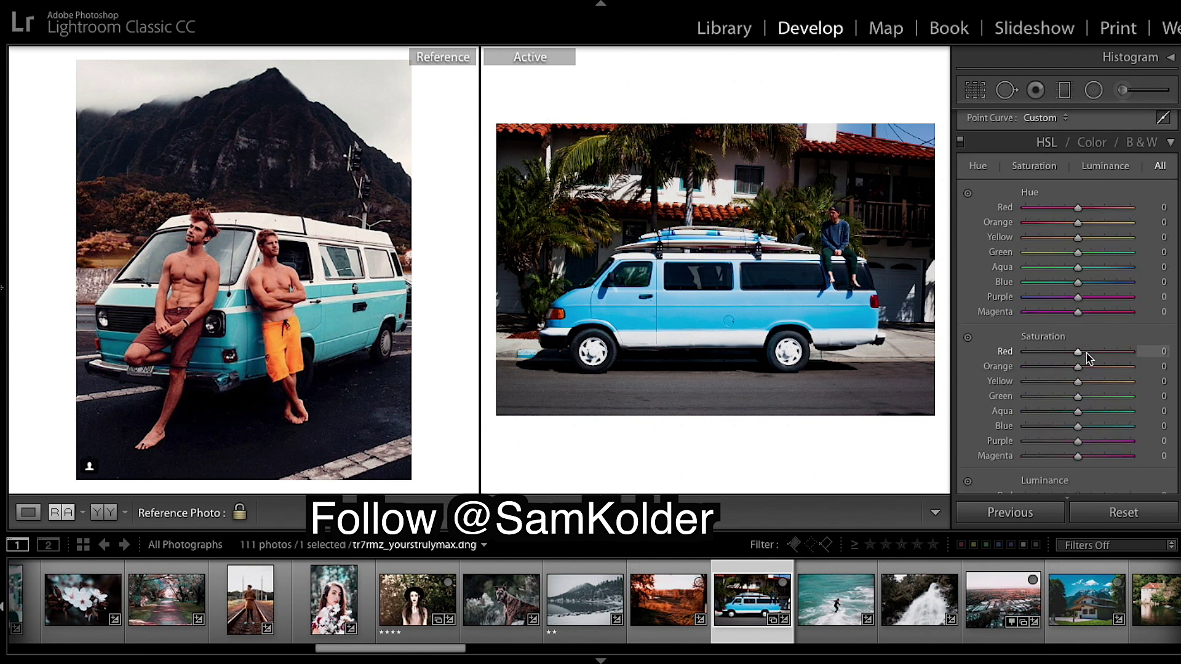
{"action": "left_click_drag", "start_coordinate": [1077, 207], "coordinate": [1099, 213]}
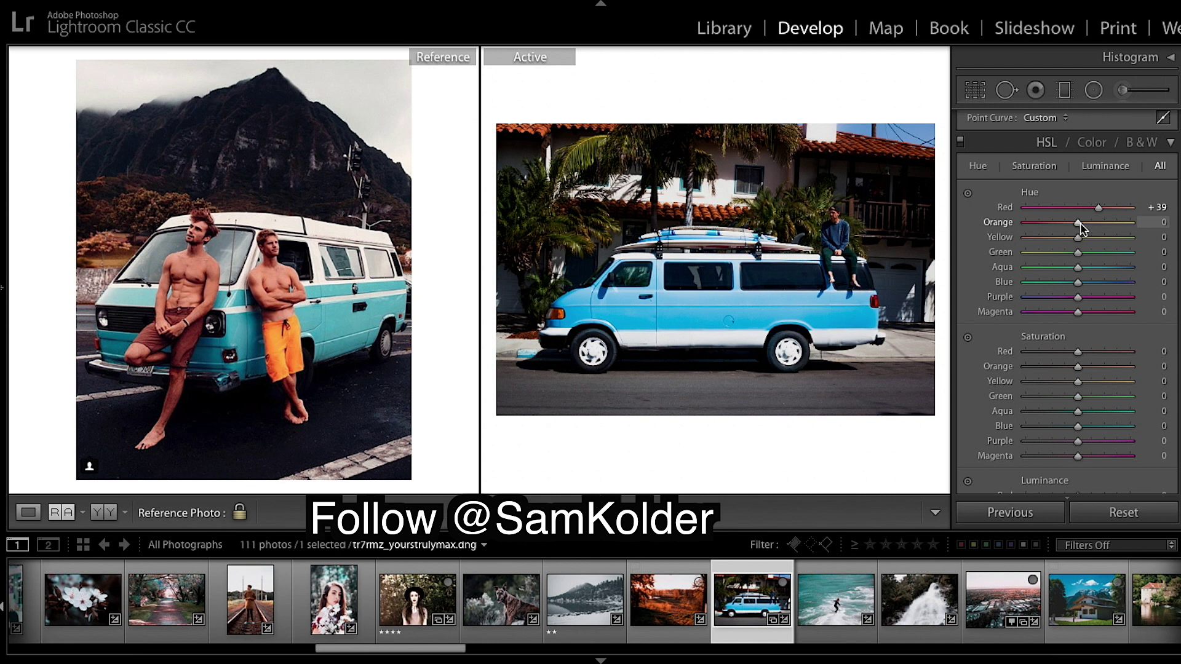
{"action": "left_click_drag", "start_coordinate": [1078, 228], "coordinate": [1055, 224]}
{"action": "left_click_drag", "start_coordinate": [1075, 241], "coordinate": [1082, 242]}
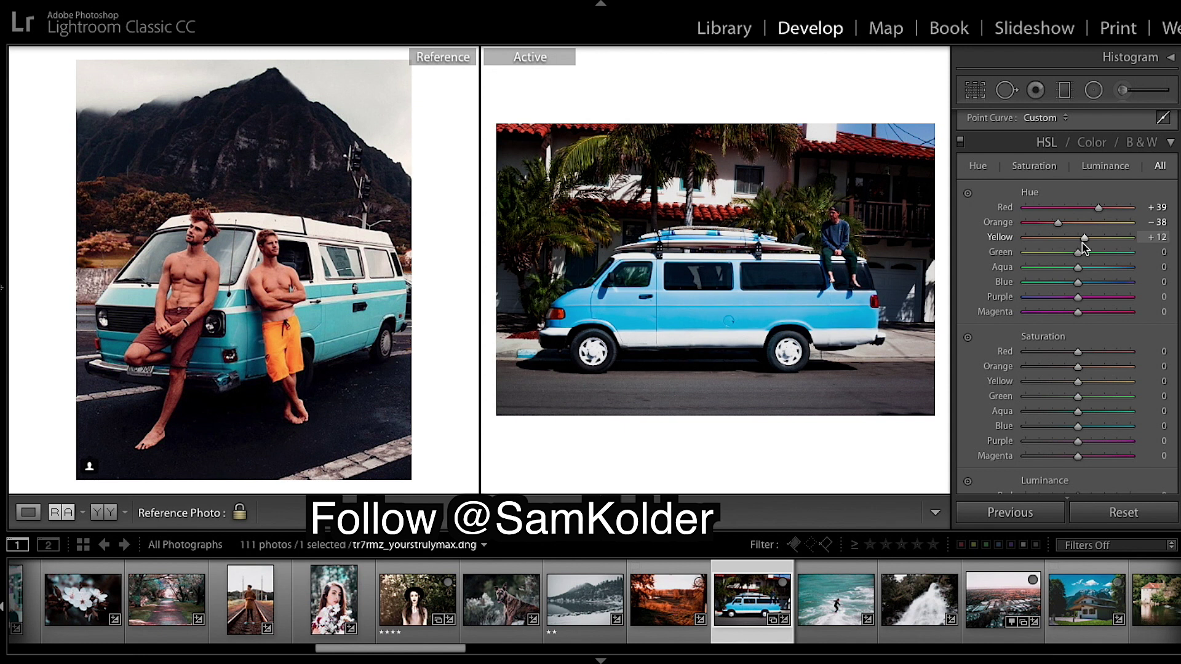
{"action": "left_click_drag", "start_coordinate": [1078, 251], "coordinate": [1086, 253]}
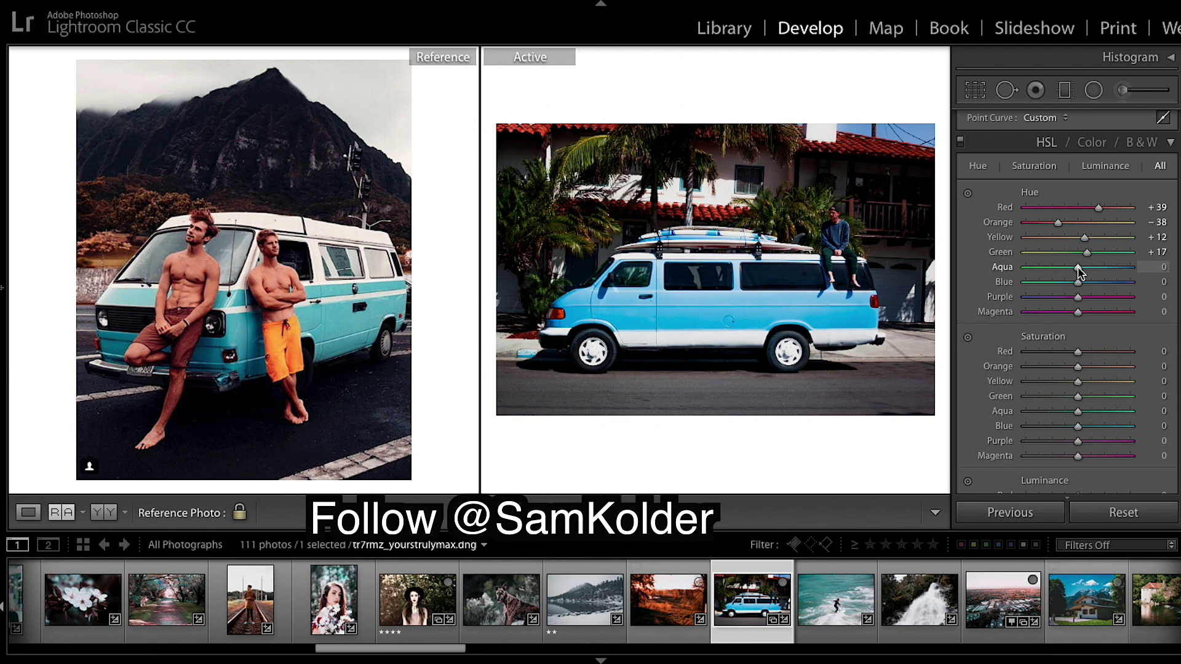
{"action": "left_click_drag", "start_coordinate": [1079, 273], "coordinate": [1105, 275]}
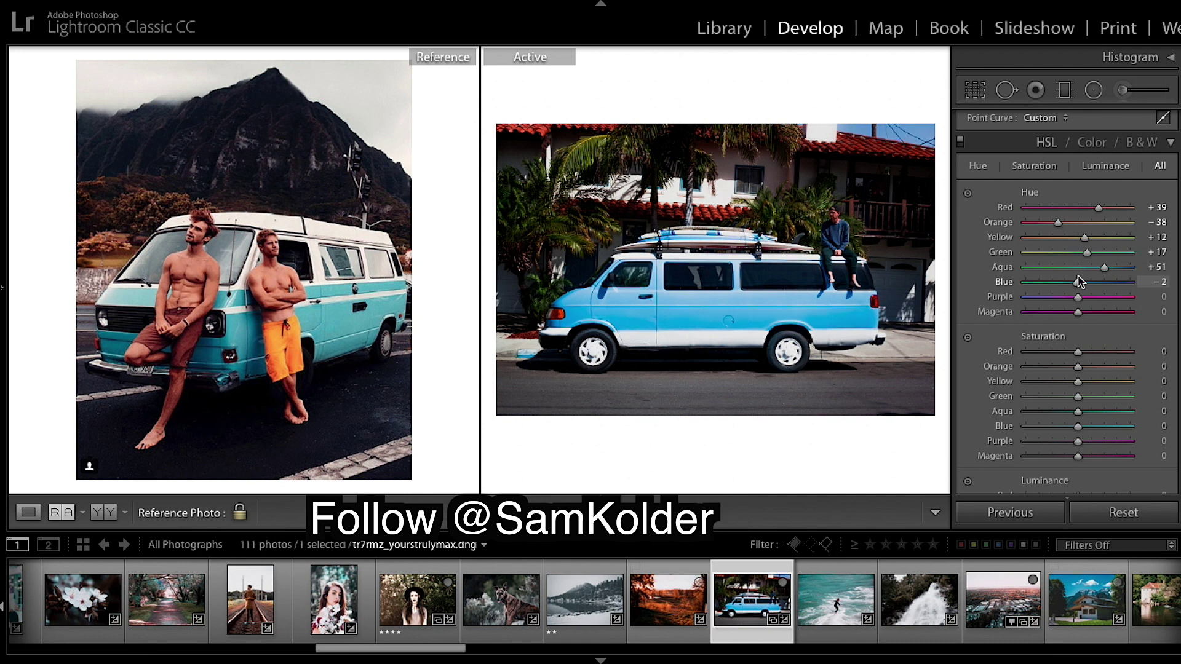
{"action": "left_click_drag", "start_coordinate": [1078, 282], "coordinate": [1061, 282]}
Step: Set the HSL saturation to Red -60, Orange -38, Yellow -21, Green -56, Aqua -55 and Blue -80
{"action": "scroll", "coordinate": [1084, 307], "scroll_direction": "down", "scroll_amount": 5}
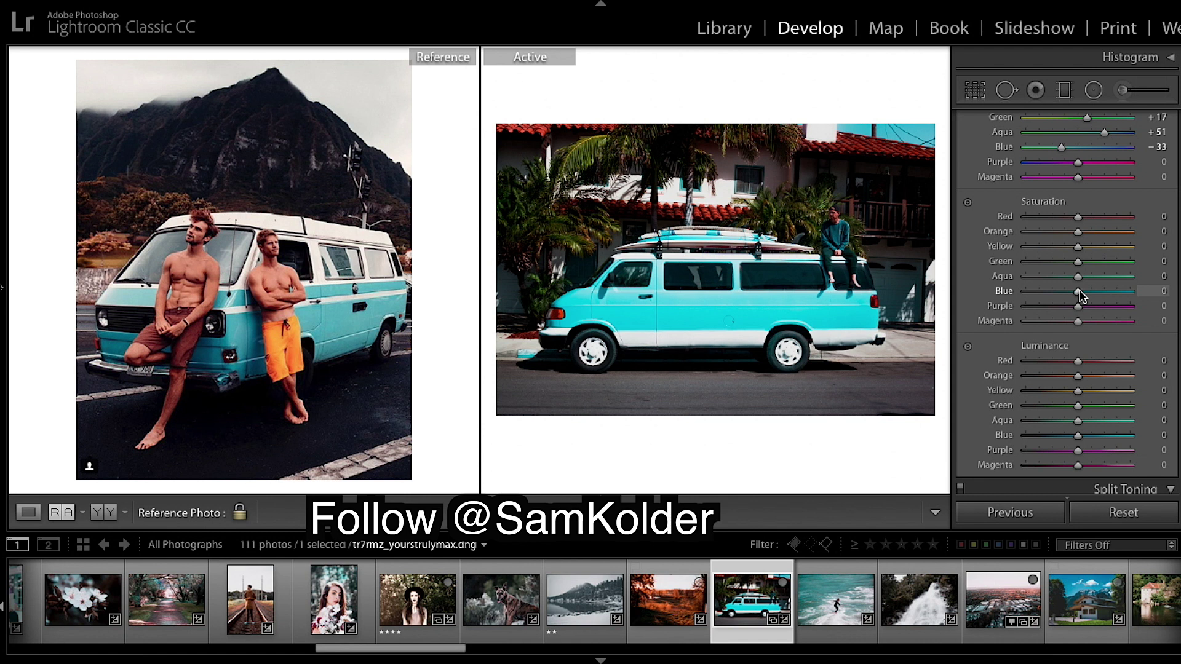
{"action": "left_click_drag", "start_coordinate": [1080, 294], "coordinate": [1039, 301]}
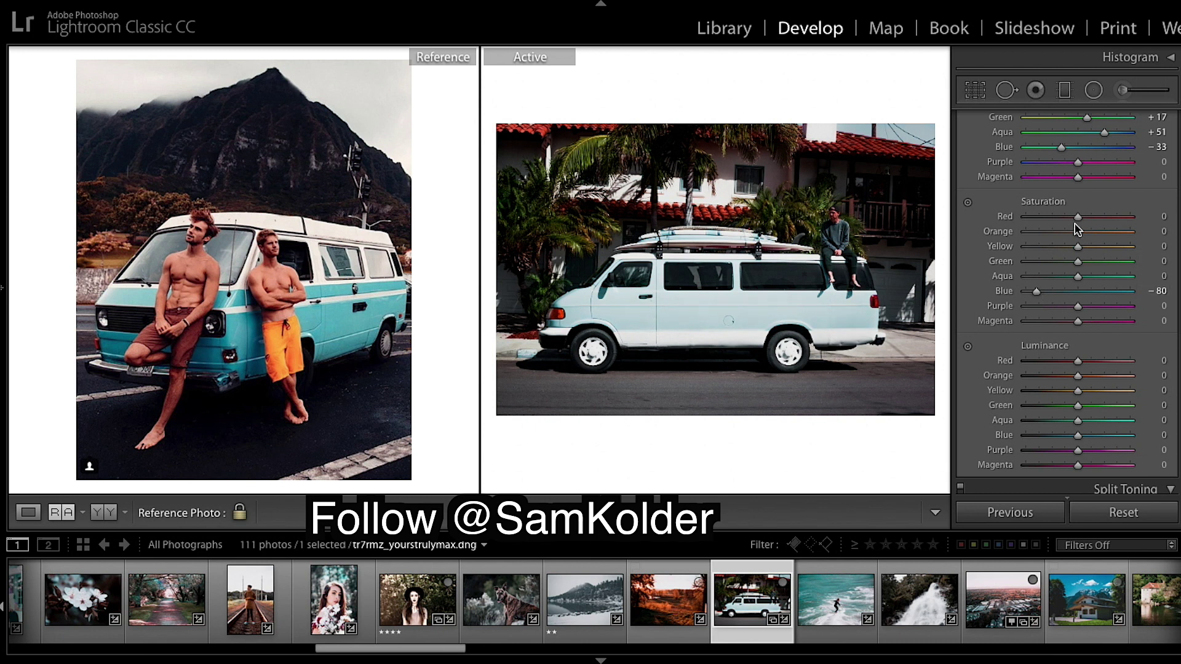
{"action": "left_click_drag", "start_coordinate": [1075, 228], "coordinate": [1044, 227]}
{"action": "left_click_drag", "start_coordinate": [1077, 233], "coordinate": [1060, 244]}
{"action": "left_click_drag", "start_coordinate": [1076, 252], "coordinate": [1067, 246]}
{"action": "left_click_drag", "start_coordinate": [1078, 261], "coordinate": [1050, 271]}
{"action": "scroll", "coordinate": [1056, 266], "scroll_direction": "down", "scroll_amount": 2}
{"action": "left_click_drag", "start_coordinate": [1077, 227], "coordinate": [1050, 229]}
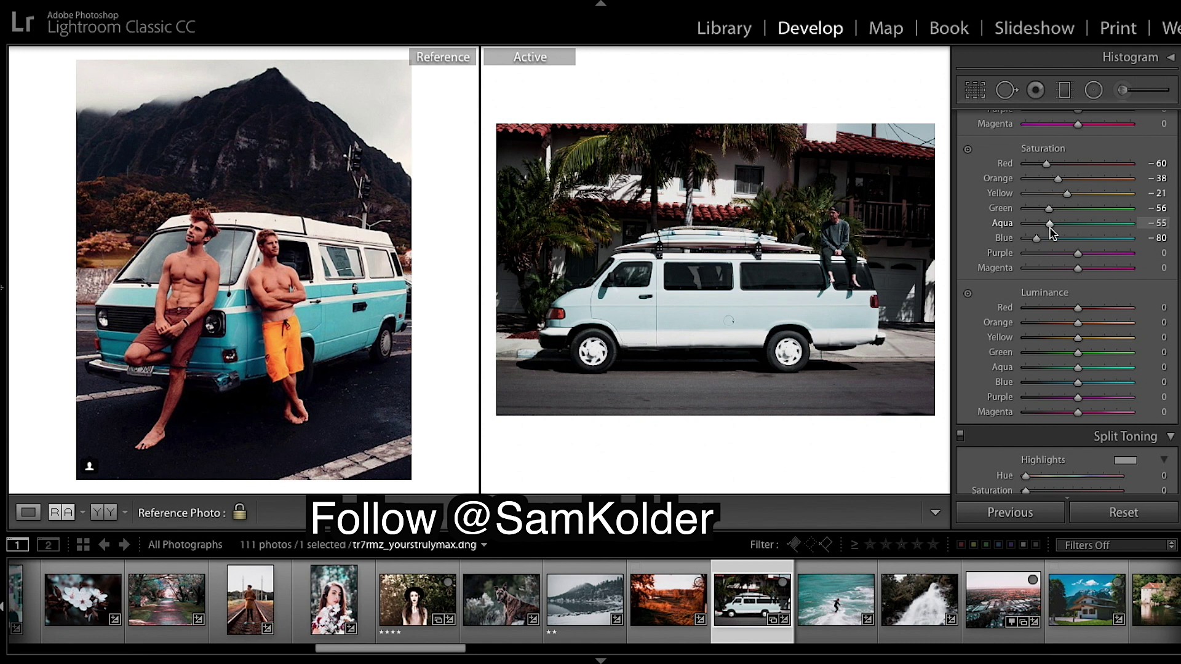
Step: Set the HSL luminance to Red -53, Yellow +53, Aqua -52 and Blue -40
{"action": "scroll", "coordinate": [1067, 246], "scroll_direction": "down", "scroll_amount": 3}
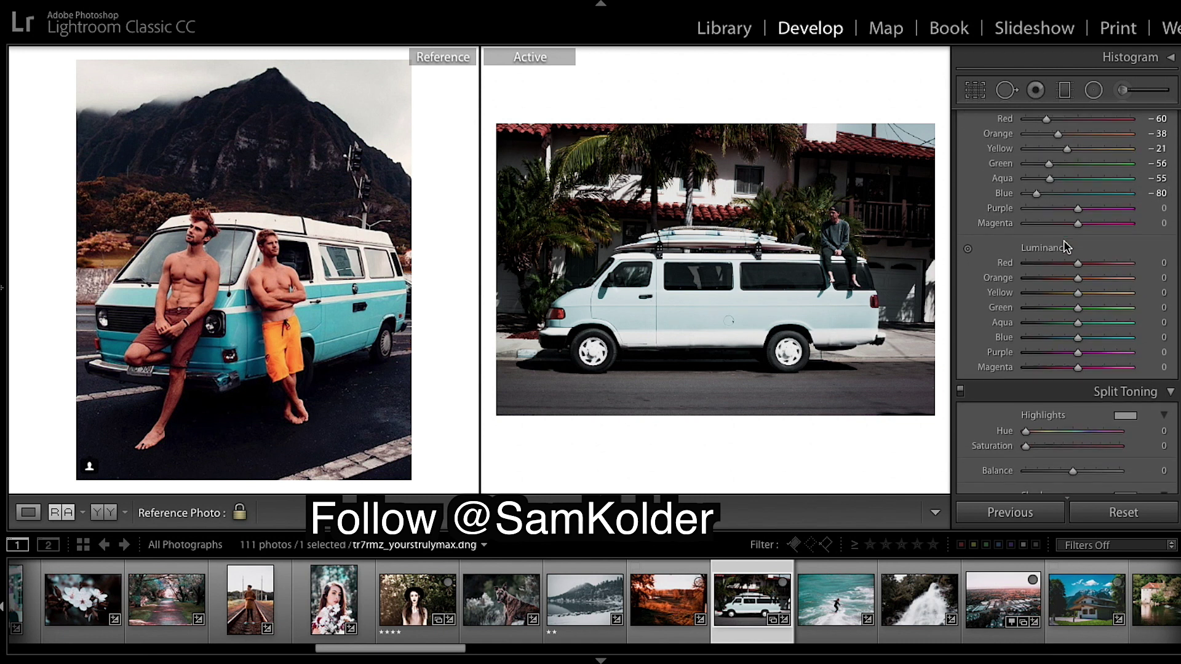
{"action": "left_click_drag", "start_coordinate": [1077, 235], "coordinate": [1050, 235]}
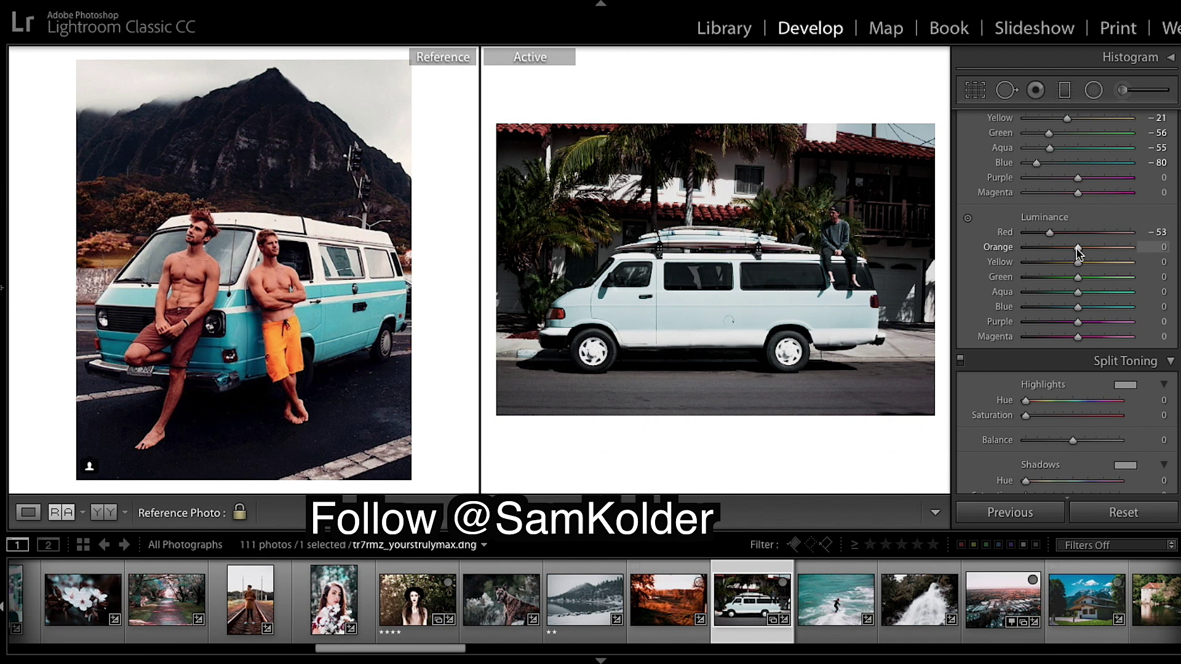
{"action": "left_click_drag", "start_coordinate": [1077, 263], "coordinate": [1105, 267]}
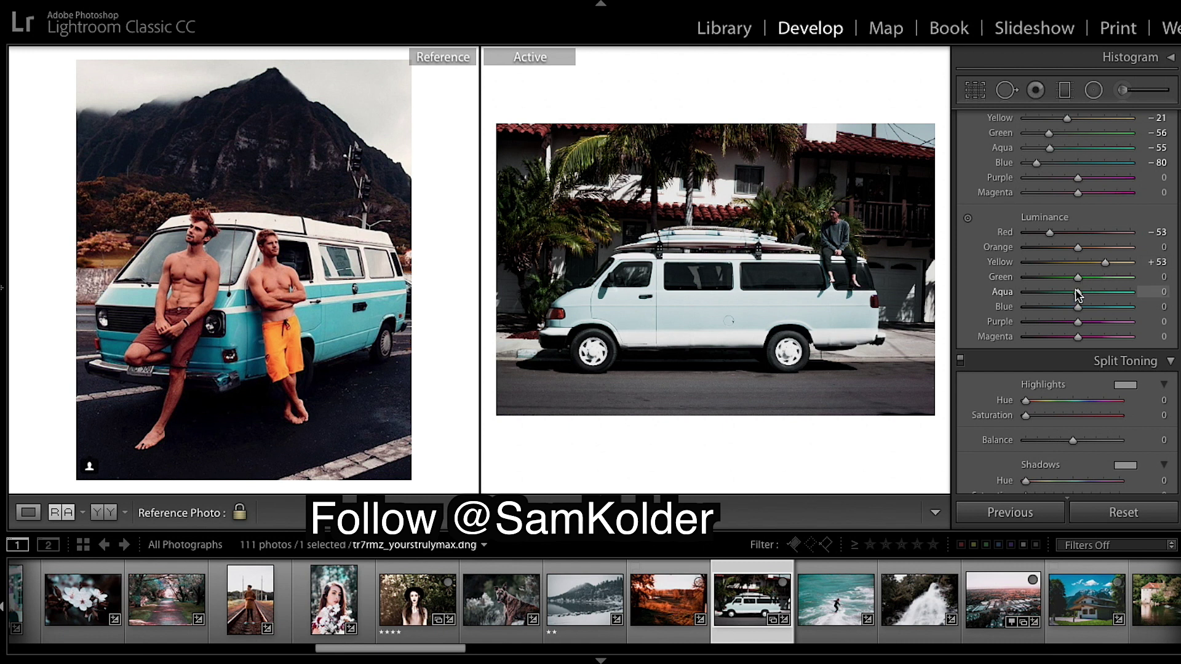
{"action": "left_click_drag", "start_coordinate": [1076, 293], "coordinate": [1046, 294]}
{"action": "left_click_drag", "start_coordinate": [1047, 294], "coordinate": [1052, 310]}
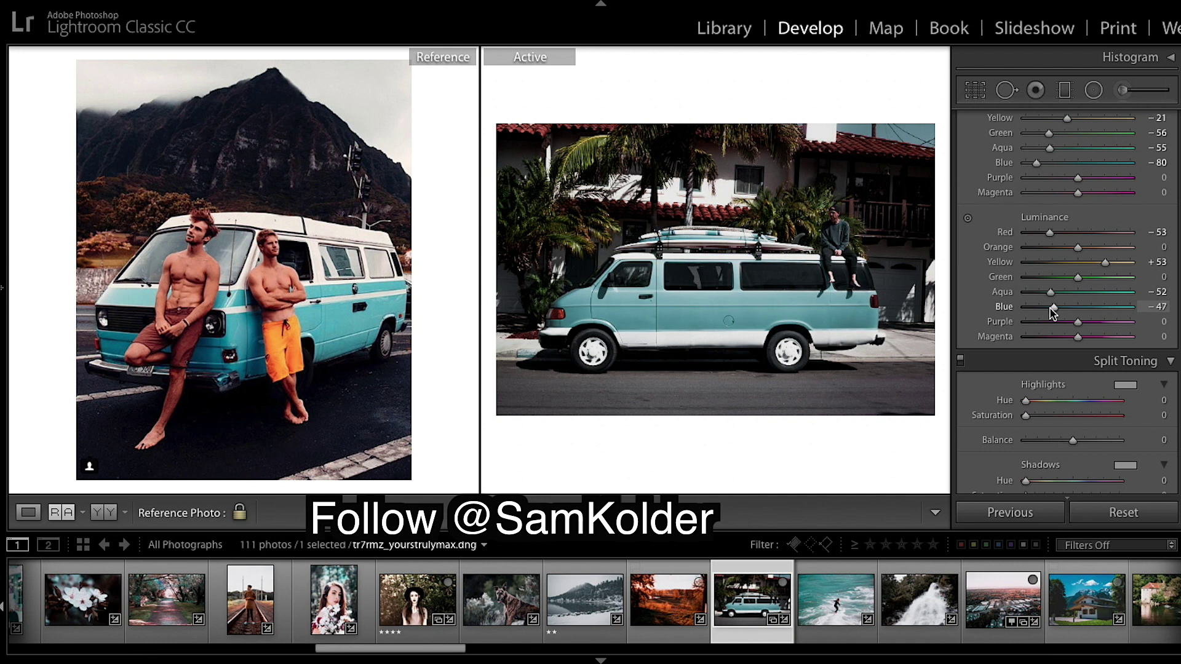
{"action": "left_click_drag", "start_coordinate": [1053, 314], "coordinate": [1055, 314]}
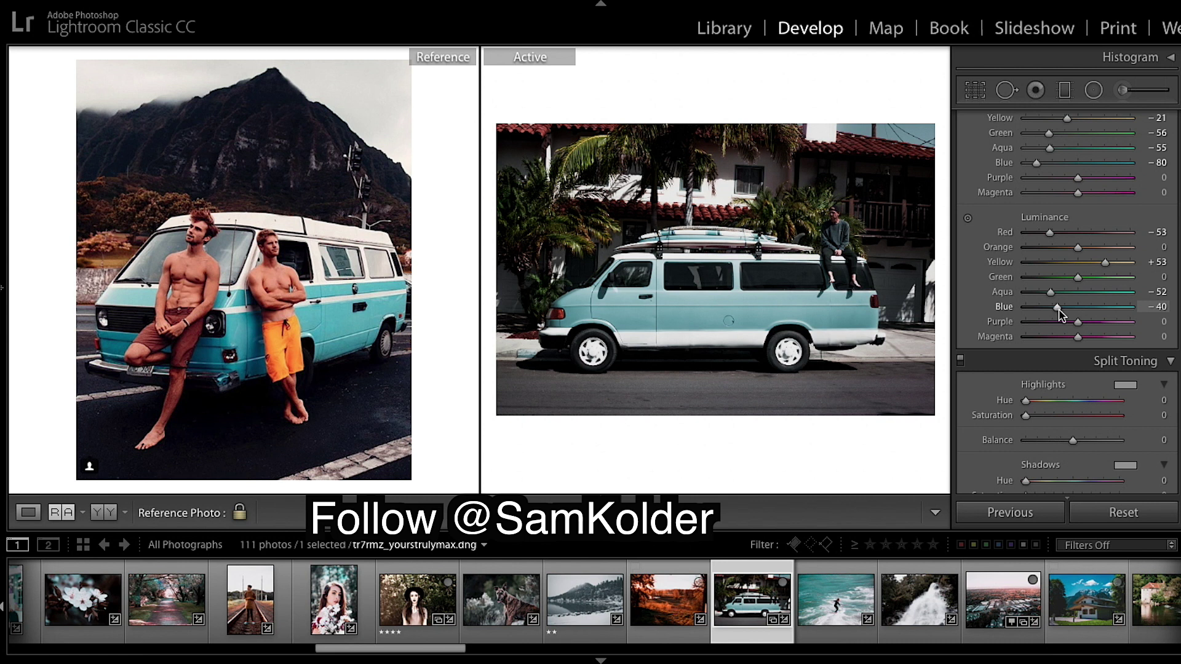
Step: Tint the highlights with Split Toning, using hue 27 and saturation 11
{"action": "scroll", "coordinate": [1056, 283], "scroll_direction": "down", "scroll_amount": 4}
{"action": "scroll", "coordinate": [1055, 276], "scroll_direction": "down", "scroll_amount": 1}
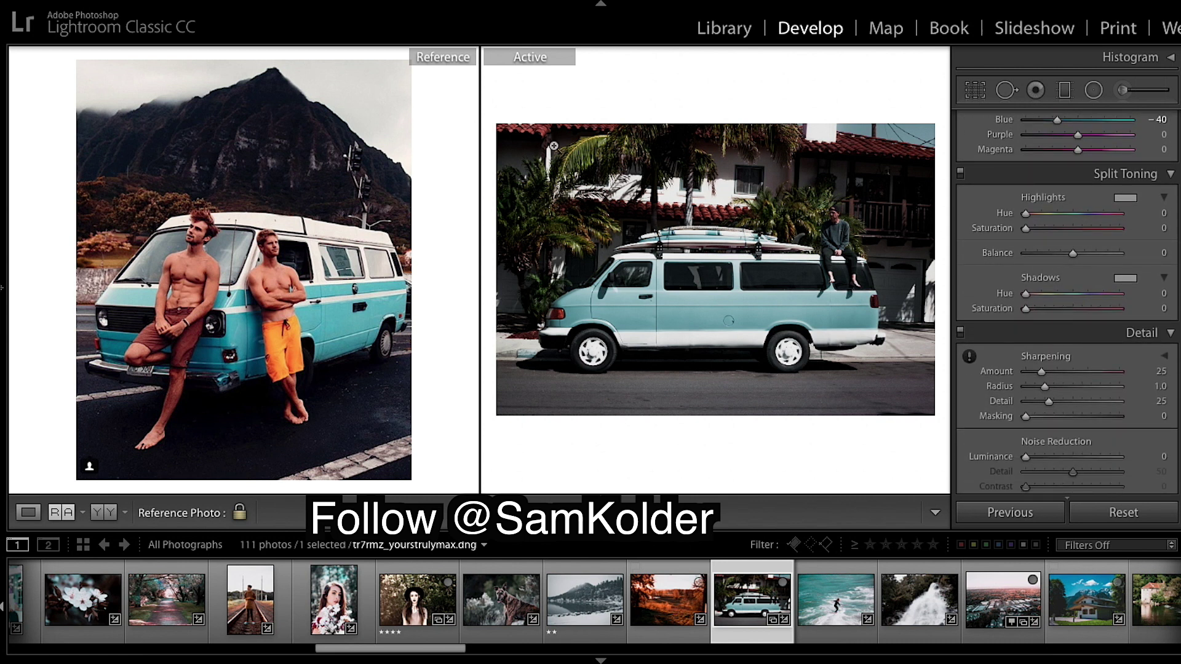
{"action": "left_click", "coordinate": [326, 186]}
{"action": "left_click_drag", "start_coordinate": [313, 277], "coordinate": [300, 350]}
{"action": "left_click", "coordinate": [300, 350]}
{"action": "left_click", "coordinate": [1040, 214]}
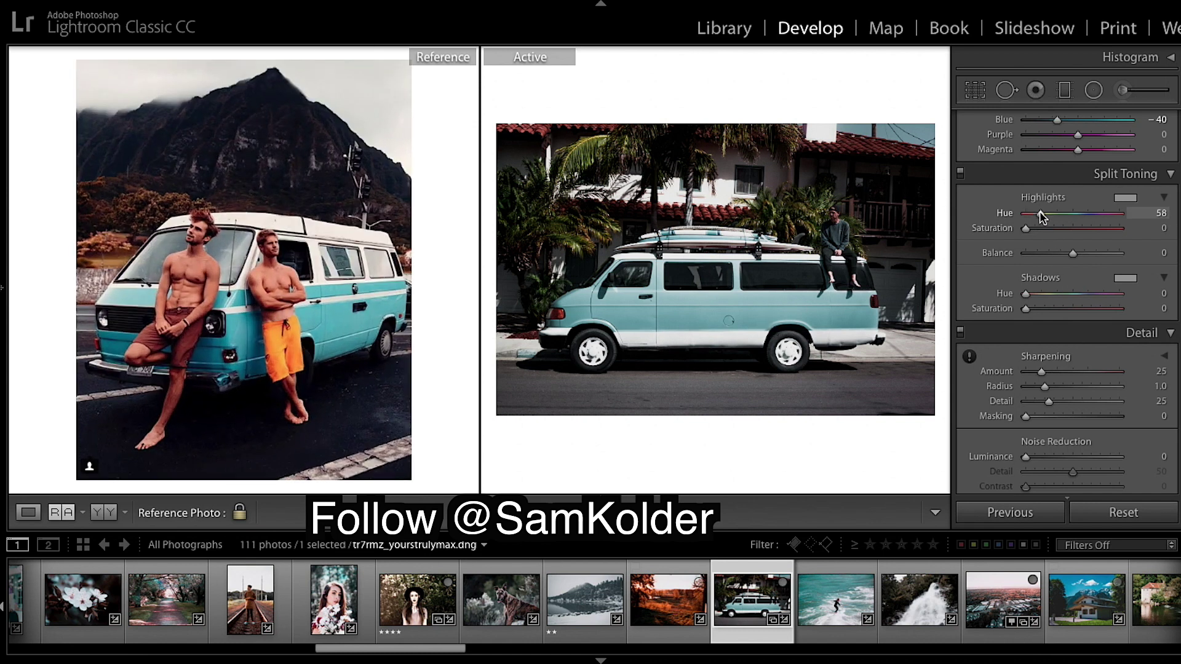
{"action": "left_click_drag", "start_coordinate": [1040, 212], "coordinate": [1032, 215]}
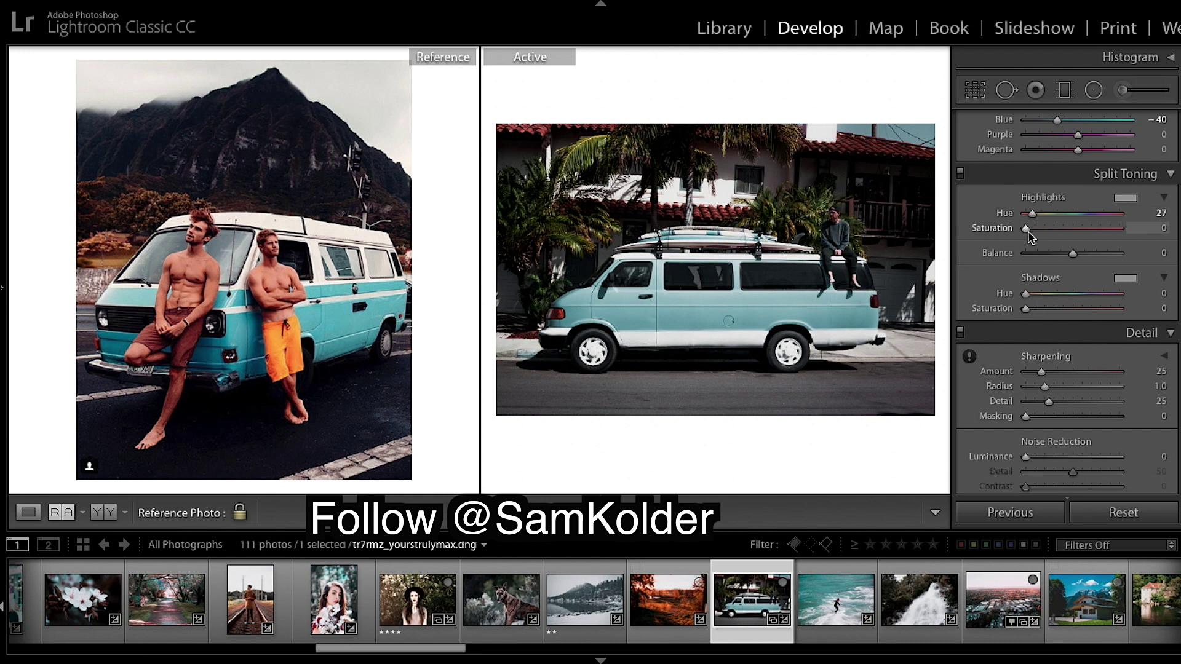
{"action": "left_click_drag", "start_coordinate": [1028, 232], "coordinate": [1037, 235]}
{"action": "left_click_drag", "start_coordinate": [1038, 237], "coordinate": [1039, 237]}
{"action": "left_click_drag", "start_coordinate": [1039, 235], "coordinate": [1039, 234]}
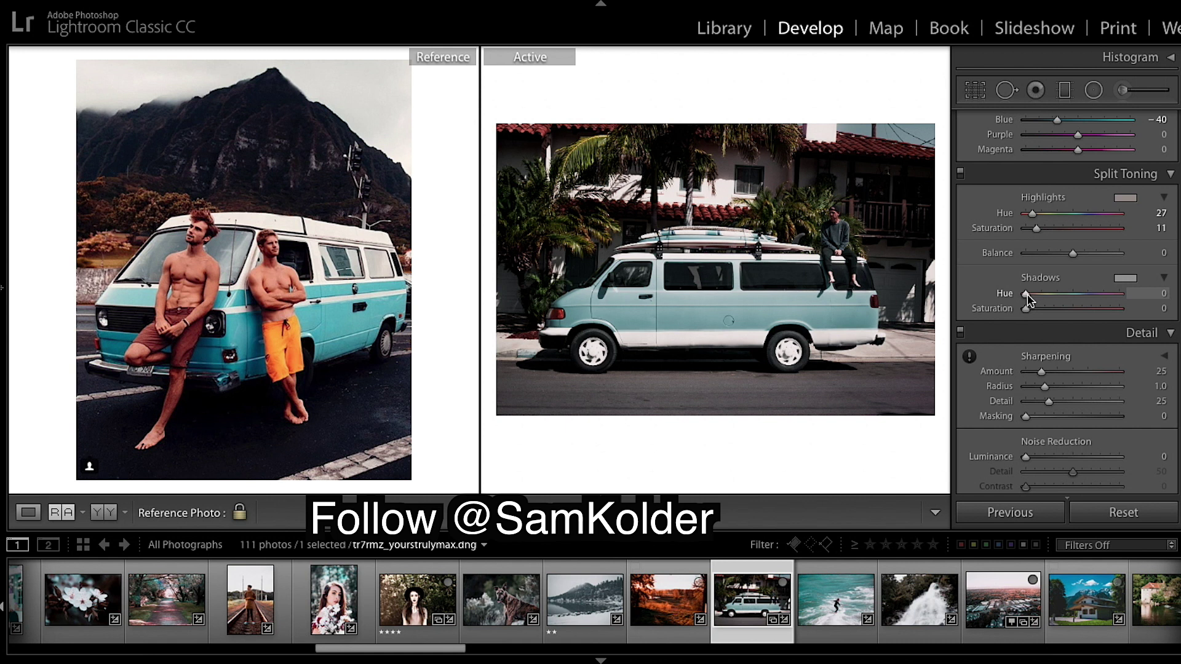
Step: Tint the shadows with Split Toning, using hue 215 and saturation 2
{"action": "left_click_drag", "start_coordinate": [1027, 294], "coordinate": [1084, 309]}
{"action": "left_click_drag", "start_coordinate": [1084, 301], "coordinate": [1085, 302]}
{"action": "left_click_drag", "start_coordinate": [1026, 310], "coordinate": [1033, 313]}
Step: Set the Blue Primary camera calibration to hue -50 and saturation -10
{"action": "scroll", "coordinate": [1085, 332], "scroll_direction": "down", "scroll_amount": 10}
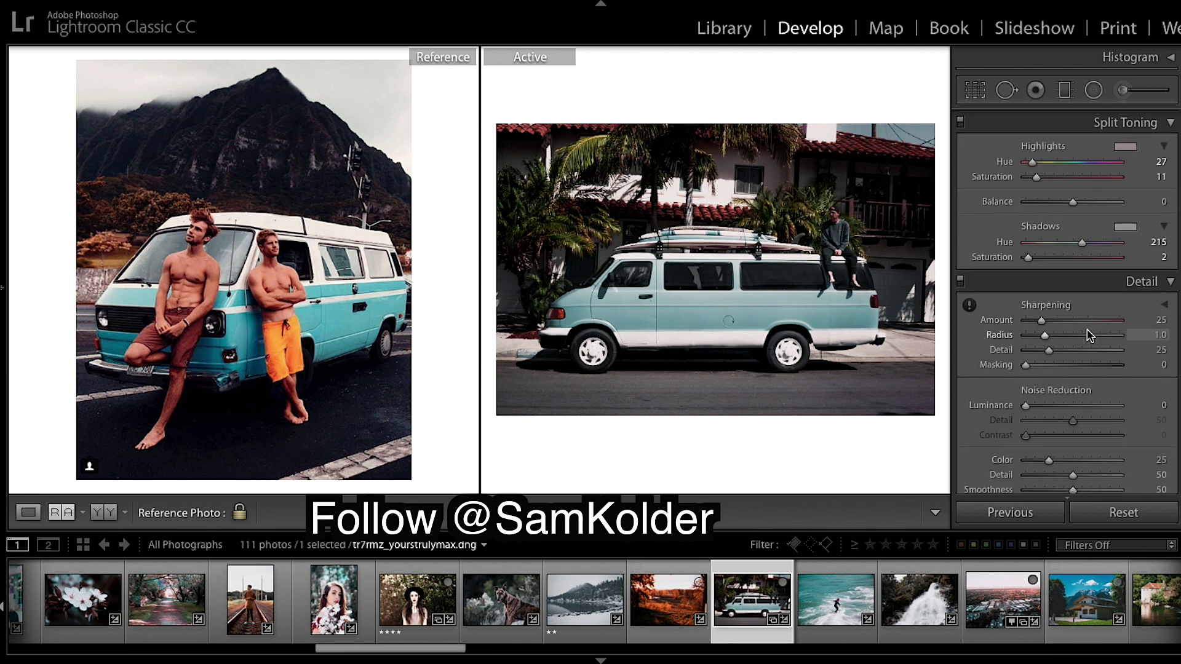
{"action": "scroll", "coordinate": [1088, 334], "scroll_direction": "down", "scroll_amount": 6}
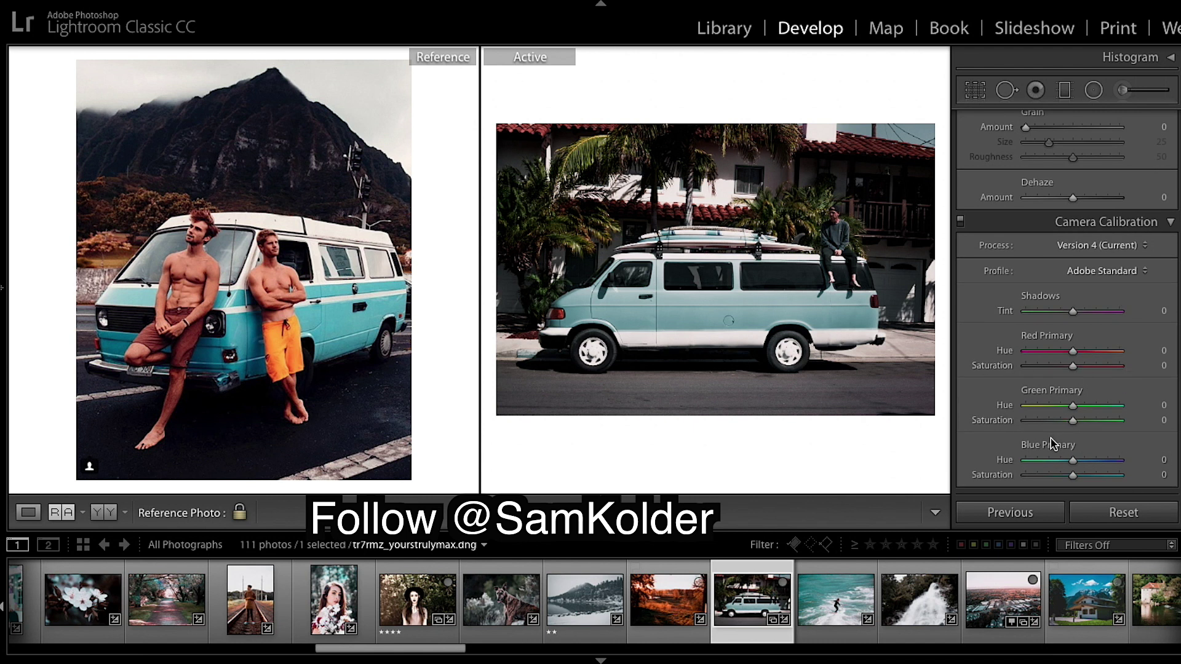
{"action": "mouse_move", "coordinate": [1073, 461]}
{"action": "left_mouse_down"}
{"action": "mouse_move", "coordinate": [1049, 468]}
{"action": "mouse_move", "coordinate": [1068, 479]}
{"action": "left_mouse_up"}
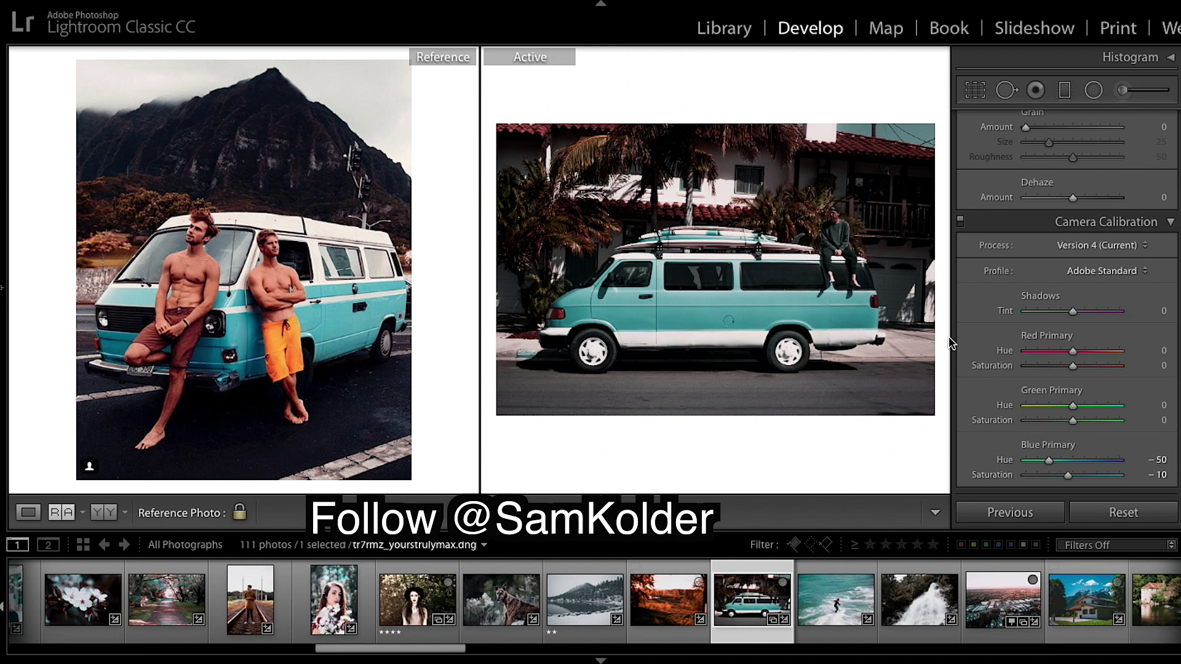
Step: Try the Blue Primary hue at -100 and return it to -50
{"action": "left_click_drag", "start_coordinate": [1050, 461], "coordinate": [984, 468]}
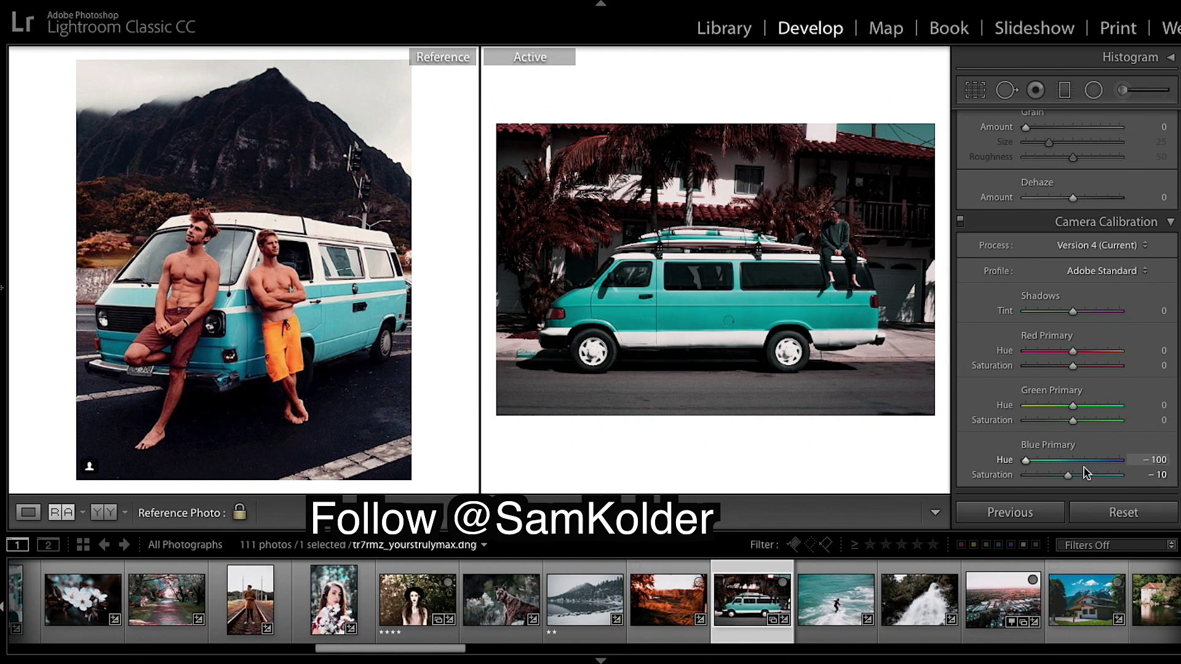
{"action": "left_click", "coordinate": [1054, 461]}
{"action": "left_click_drag", "start_coordinate": [1052, 460], "coordinate": [1048, 460]}
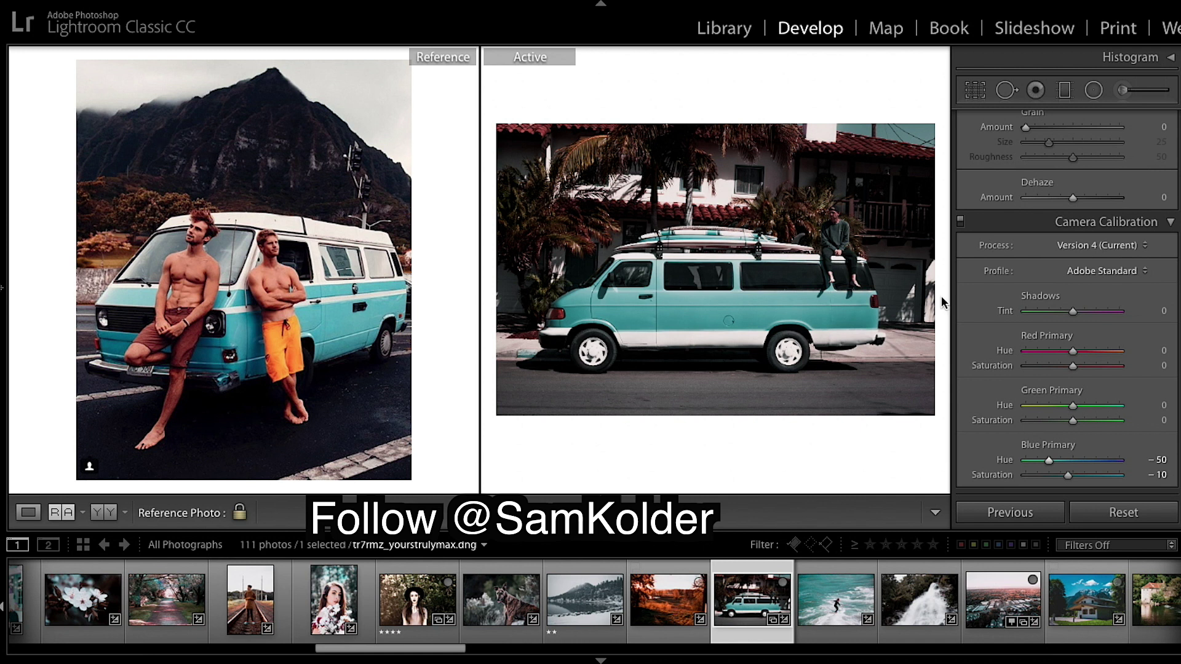
Step: Enable lens profile corrections for the van photo
{"action": "scroll", "coordinate": [1055, 352], "scroll_direction": "up", "scroll_amount": 2}
{"action": "scroll", "coordinate": [1056, 352], "scroll_direction": "up", "scroll_amount": 8}
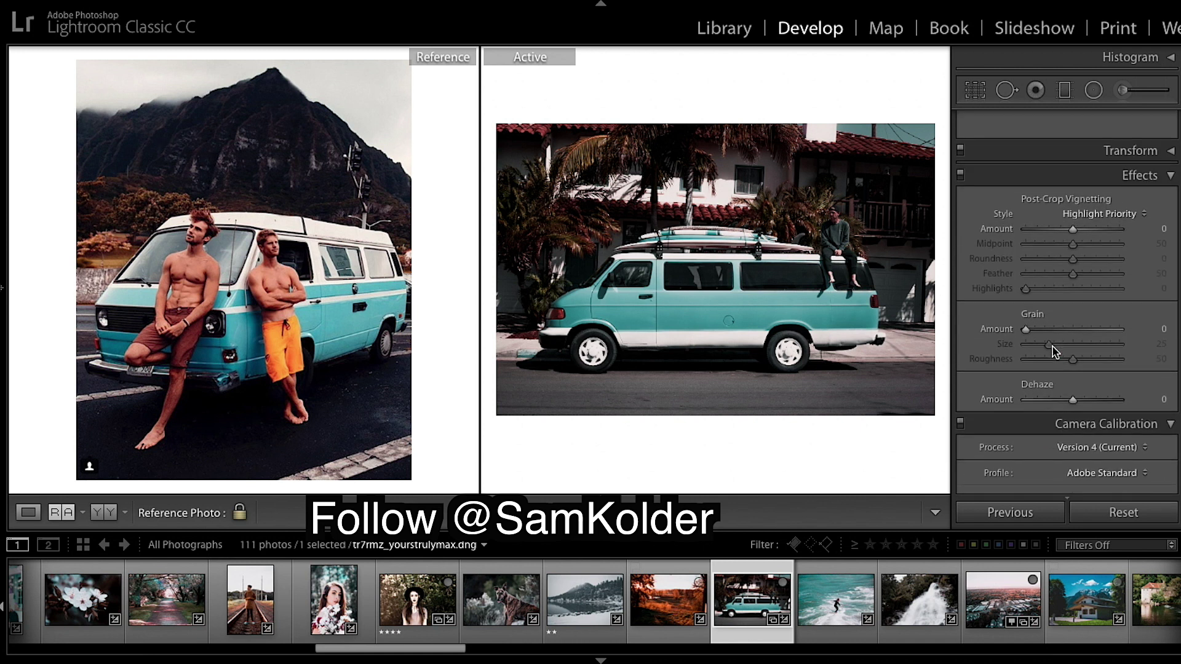
{"action": "scroll", "coordinate": [1057, 326], "scroll_direction": "up", "scroll_amount": 5}
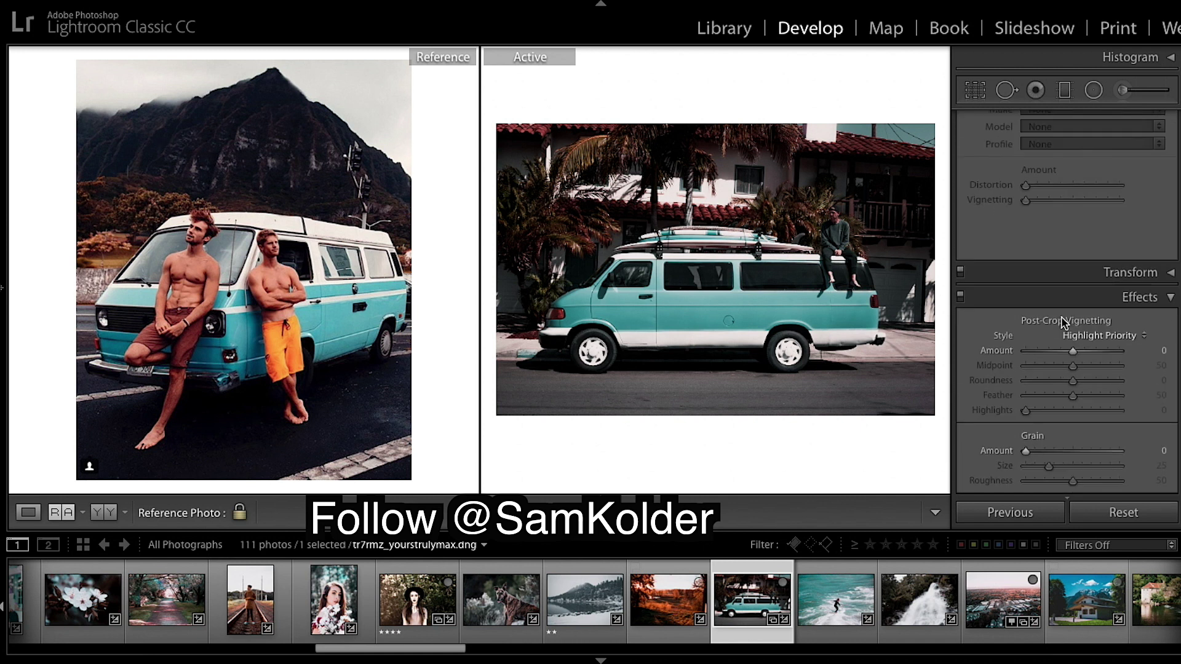
{"action": "left_click", "coordinate": [1155, 280]}
{"action": "scroll", "coordinate": [1067, 350], "scroll_direction": "up", "scroll_amount": 15}
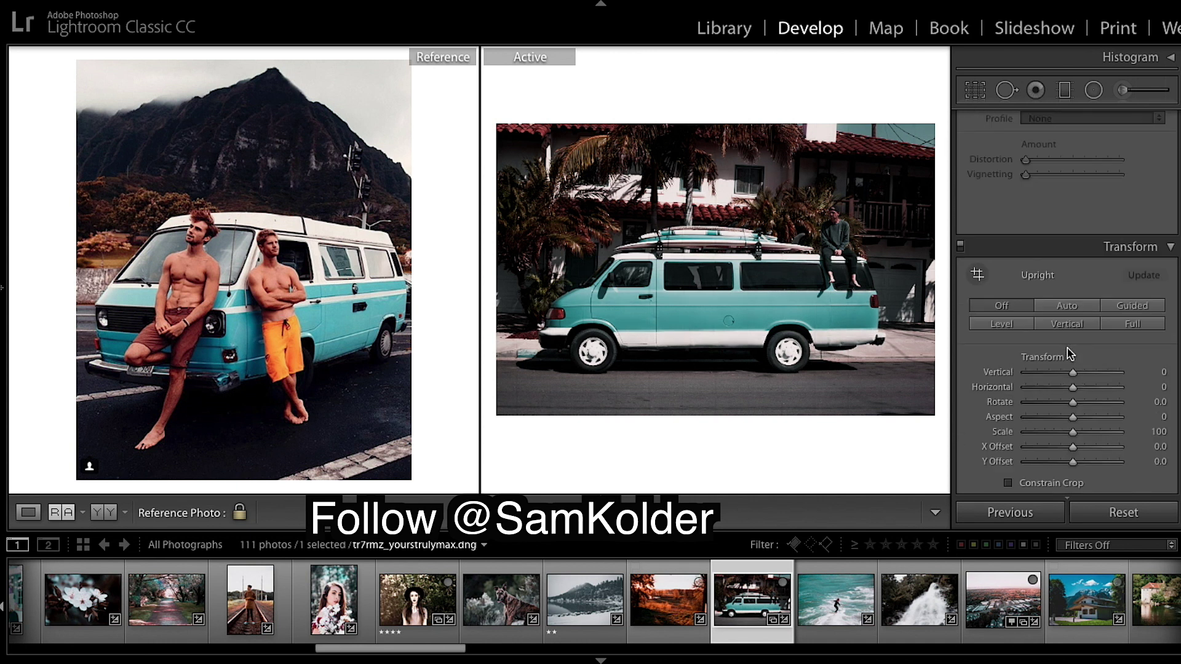
{"action": "left_click", "coordinate": [969, 311]}
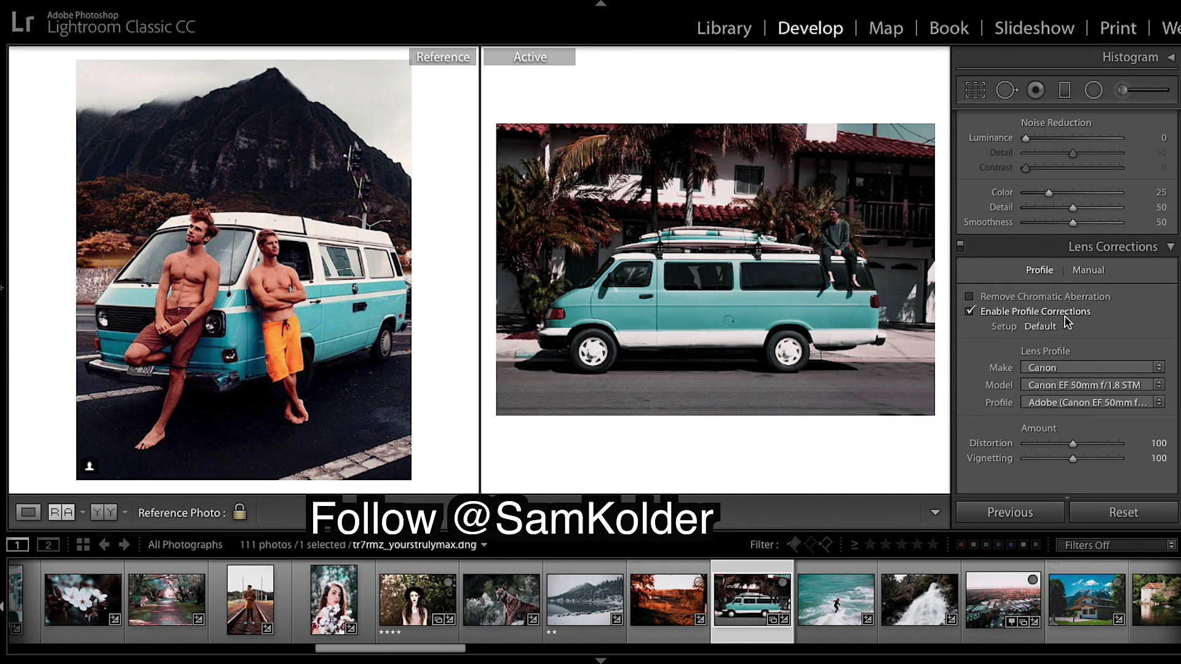
{"action": "scroll", "coordinate": [1067, 323], "scroll_direction": "down", "scroll_amount": 15}
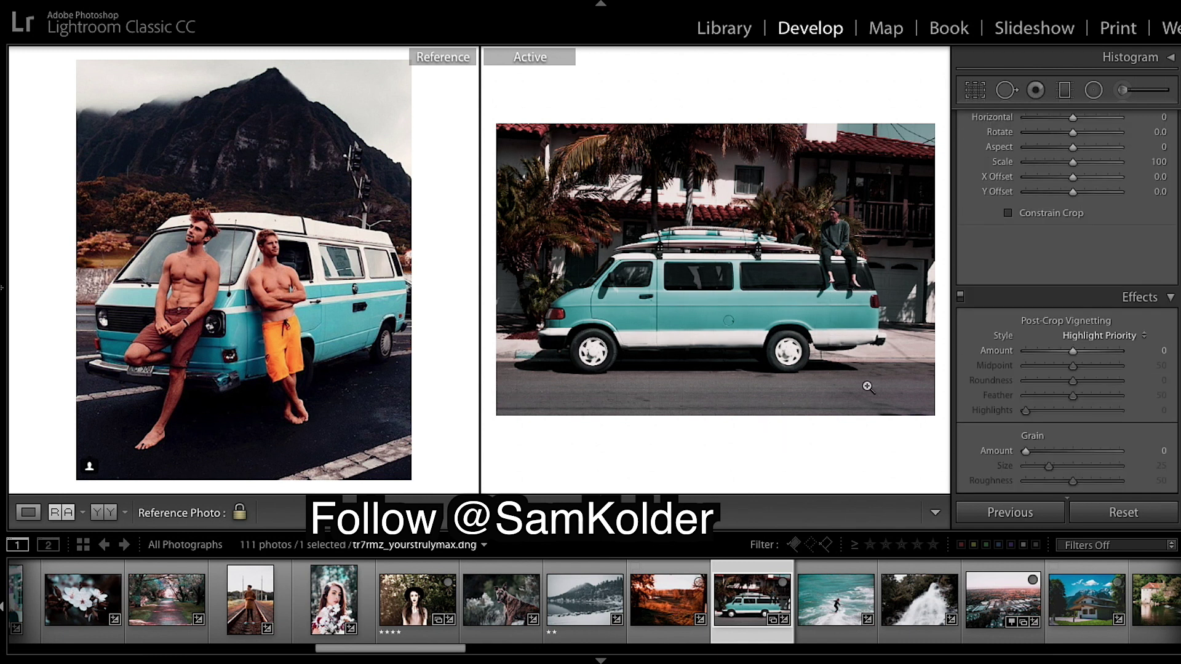
{"action": "left_click", "coordinate": [774, 304]}
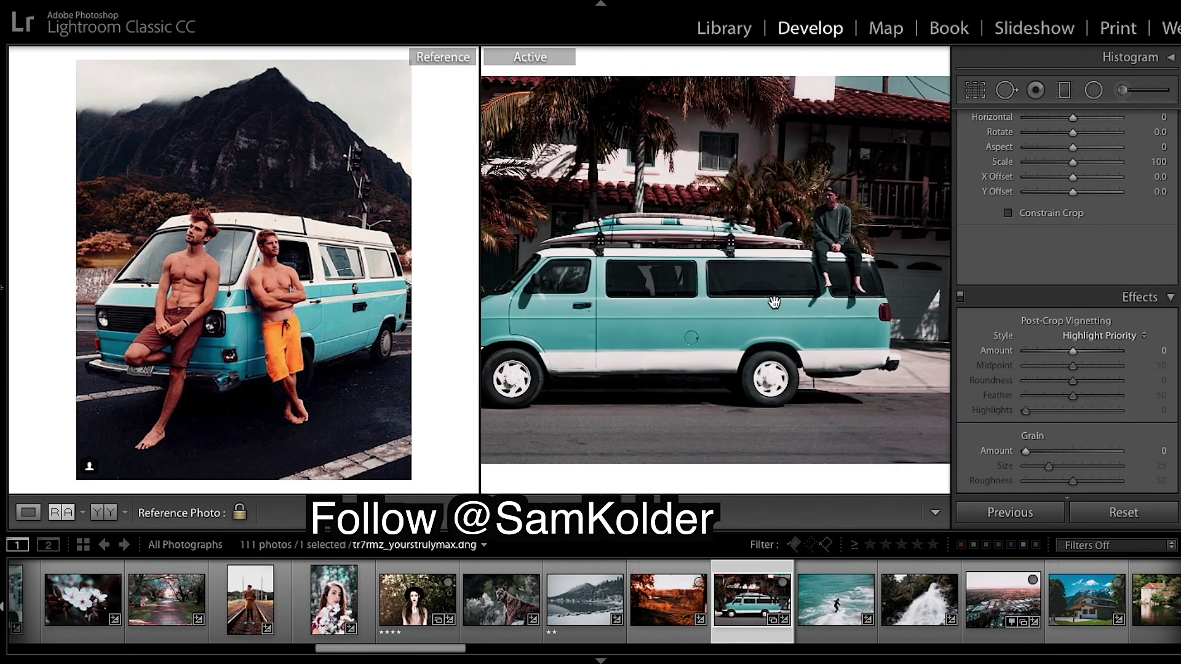
{"action": "left_click", "coordinate": [809, 322]}
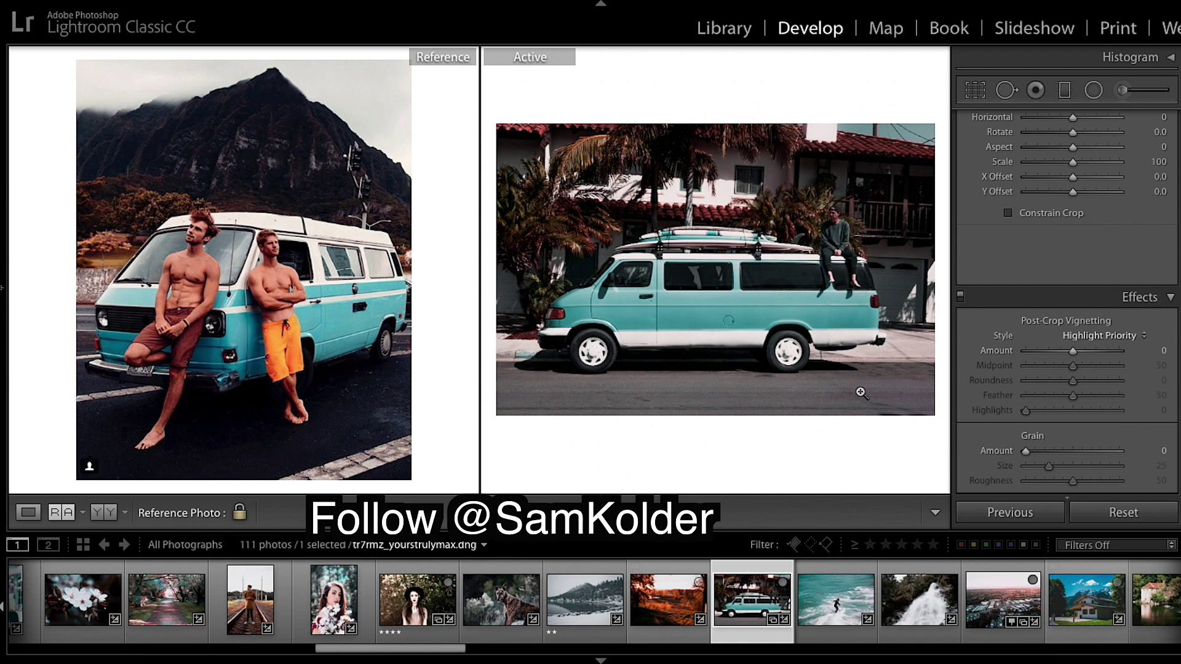
Step: Compare the van photo with its unedited version and set the Split Toning highlights saturation to 10
{"action": "key", "text": "backslash"}
{"action": "key", "text": "backslash"}
{"action": "scroll", "coordinate": [1121, 248], "scroll_direction": "up", "scroll_amount": 15}
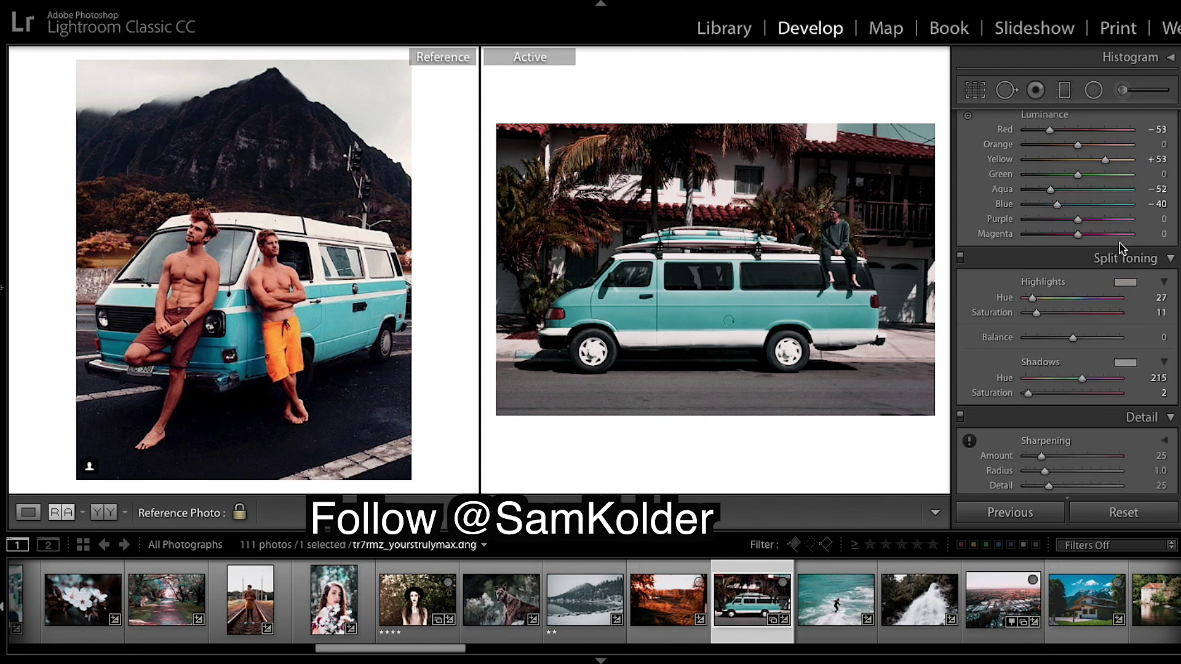
{"action": "scroll", "coordinate": [1121, 248], "scroll_direction": "up", "scroll_amount": 1}
{"action": "left_click_drag", "start_coordinate": [1035, 331], "coordinate": [1034, 332]}
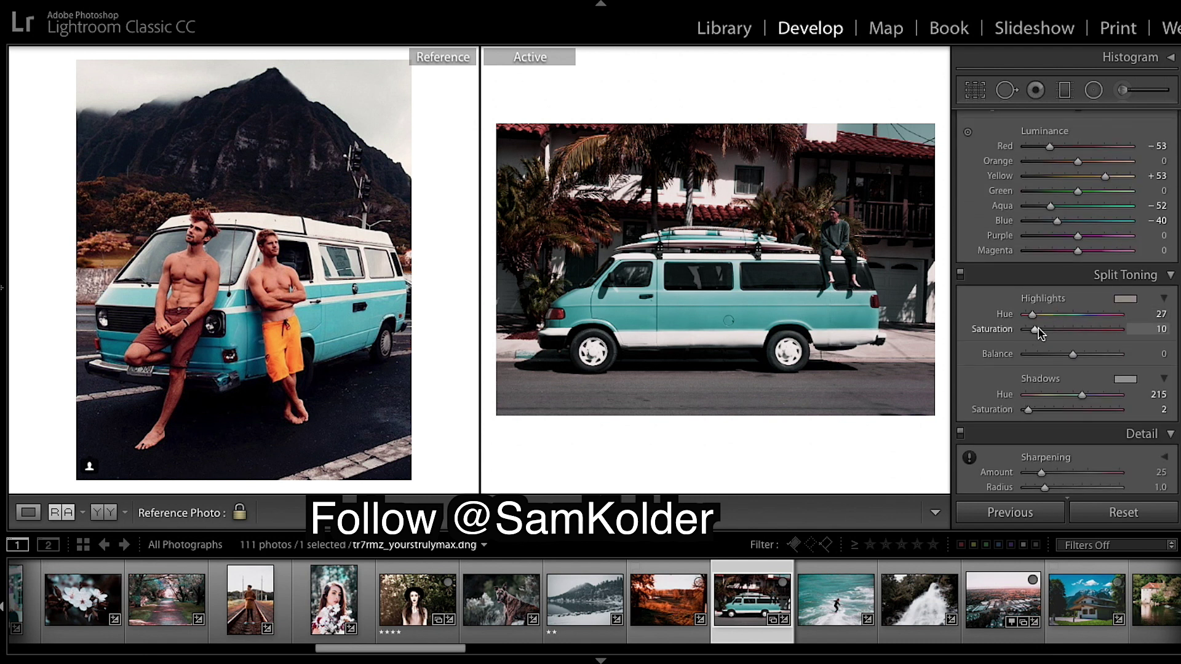
{"action": "scroll", "coordinate": [1164, 421], "scroll_direction": "down", "scroll_amount": 10}
{"action": "scroll", "coordinate": [1164, 421], "scroll_direction": "up", "scroll_amount": 4}
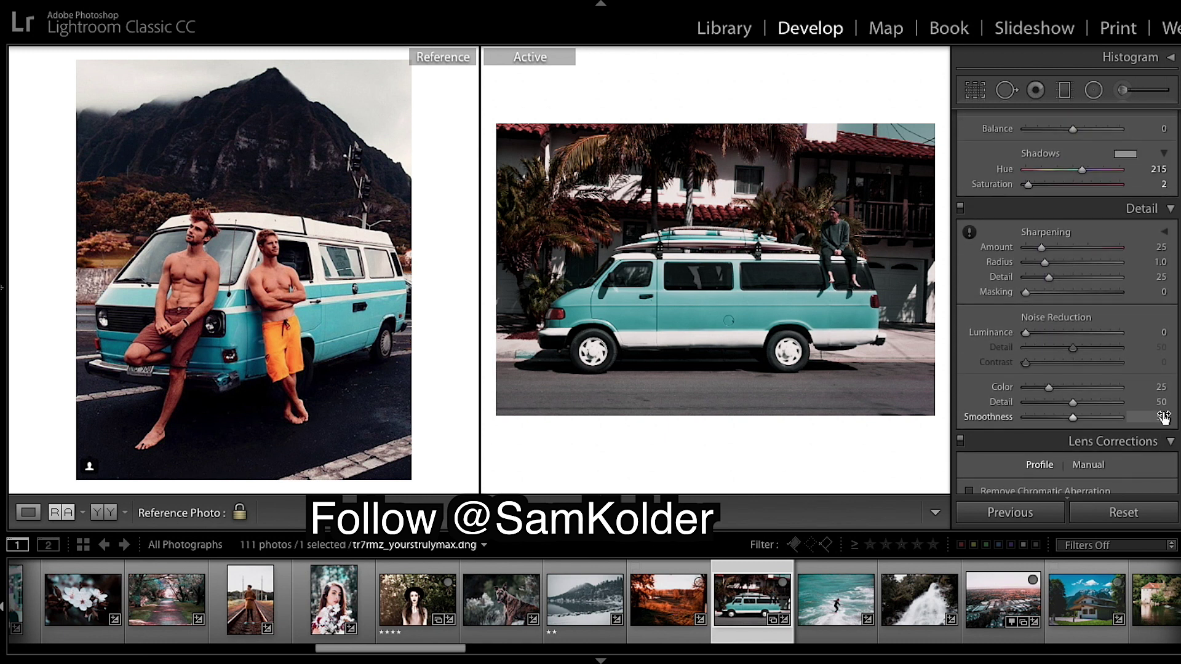
{"action": "scroll", "coordinate": [1164, 418], "scroll_direction": "up", "scroll_amount": 2}
{"action": "scroll", "coordinate": [1164, 418], "scroll_direction": "down", "scroll_amount": 2}
{"action": "scroll", "coordinate": [1164, 418], "scroll_direction": "up", "scroll_amount": 10}
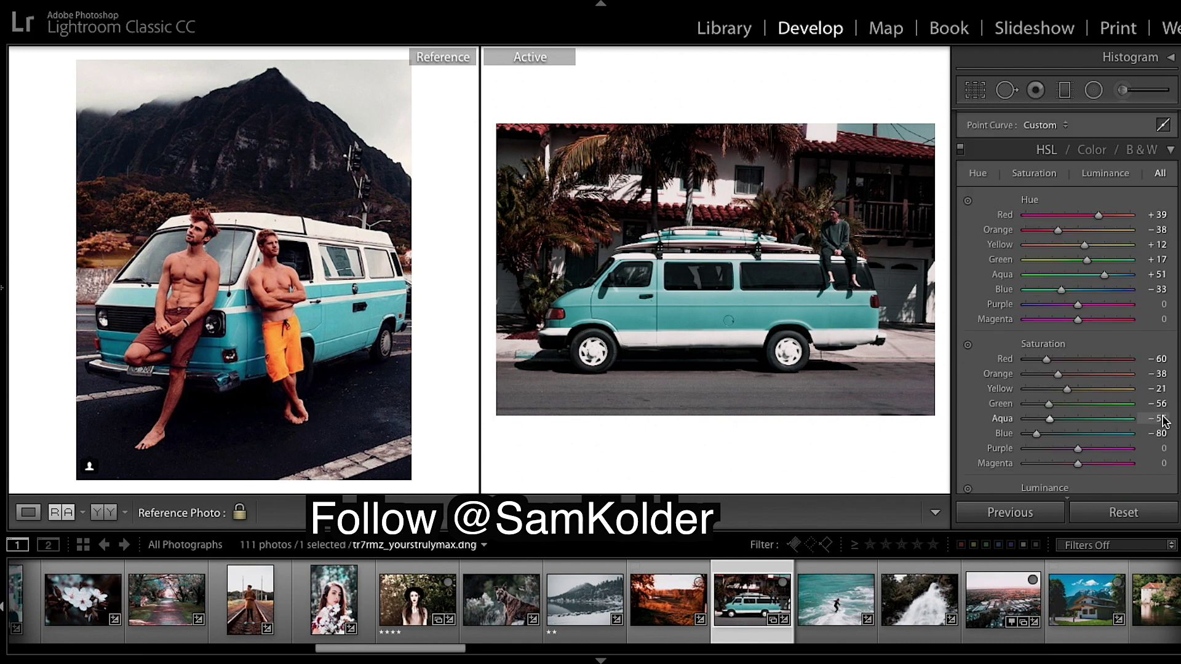
Step: Darken the road in front of the van with a wide, flat radial filter at exposure -0.67
{"action": "left_click", "coordinate": [1093, 90]}
{"action": "left_click_drag", "start_coordinate": [657, 398], "coordinate": [860, 443]}
{"action": "left_click_drag", "start_coordinate": [654, 401], "coordinate": [697, 407]}
{"action": "left_click_drag", "start_coordinate": [1076, 204], "coordinate": [1074, 216]}
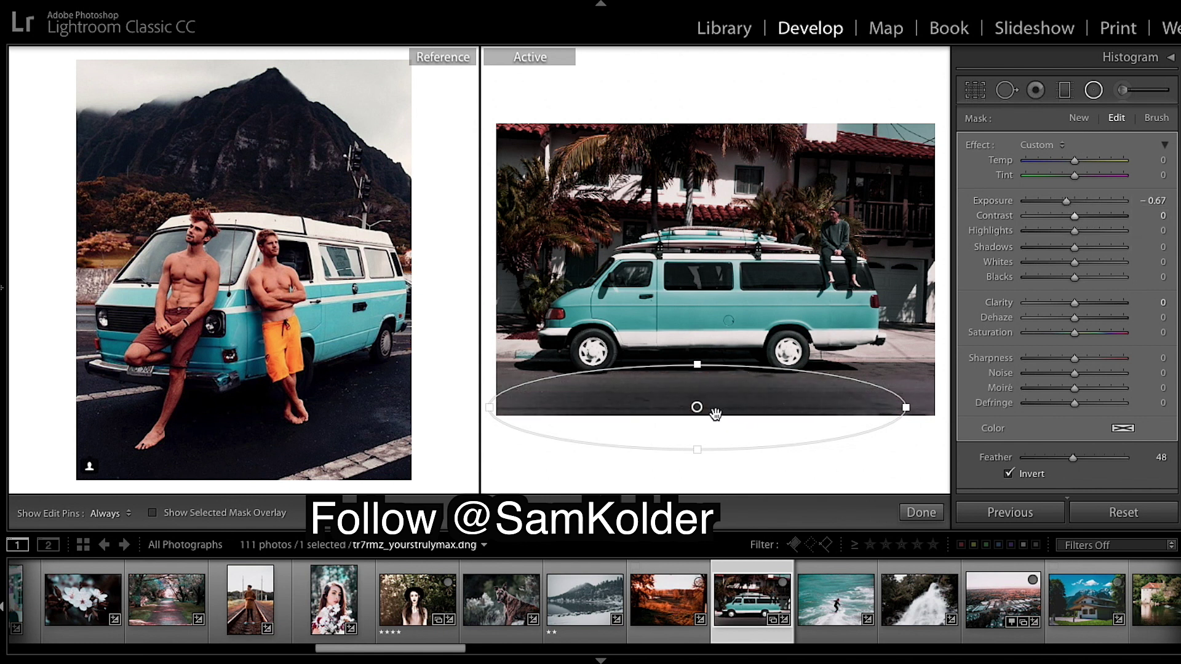
{"action": "left_click_drag", "start_coordinate": [697, 407], "coordinate": [700, 407]}
{"action": "left_click", "coordinate": [920, 511]}
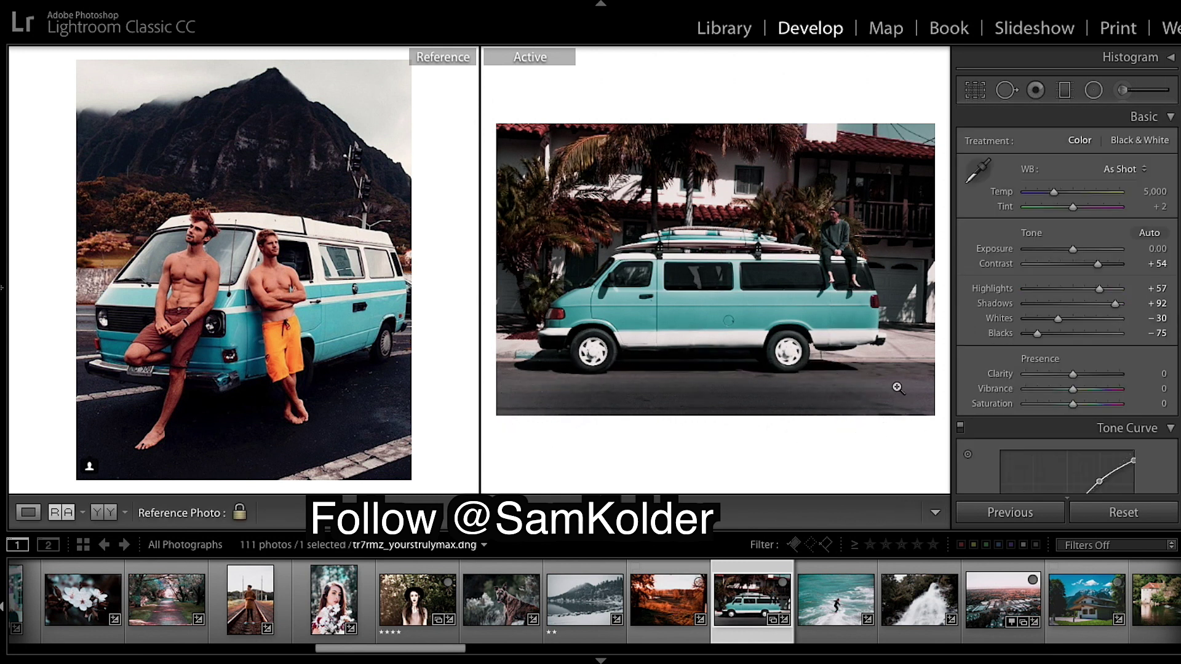
Step: Try a slanted graduated filter from the upper-right house toward the van, with exposure 1.14 and contrast 25
{"action": "left_click", "coordinate": [1065, 91]}
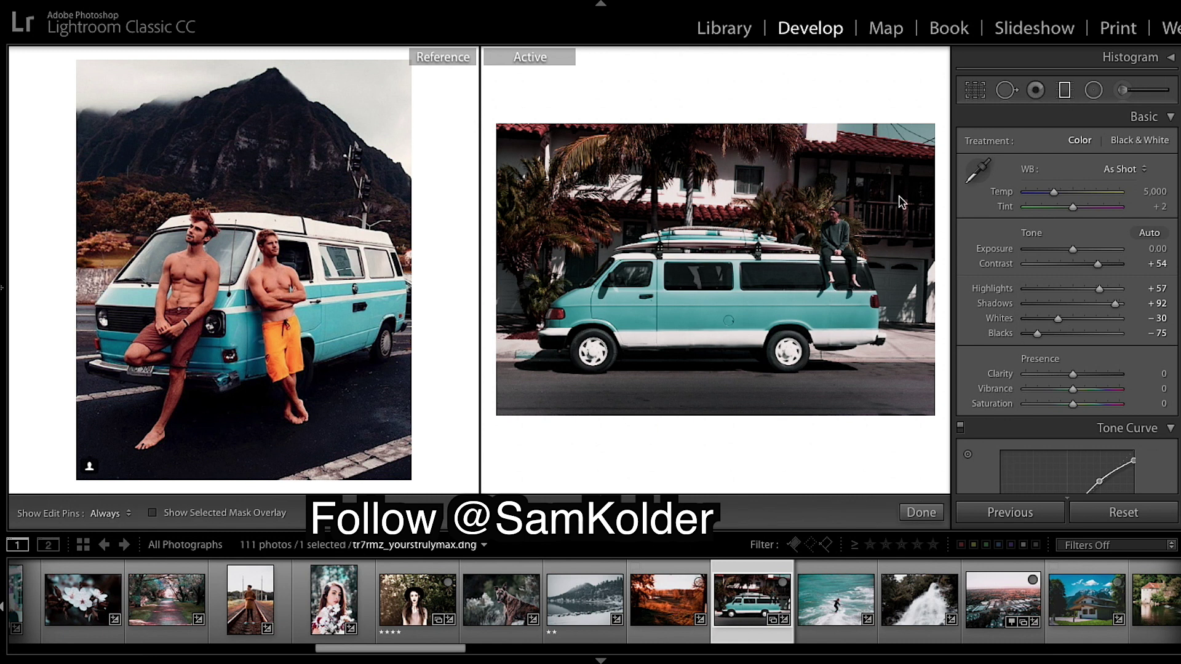
{"action": "mouse_move", "coordinate": [927, 165]}
{"action": "left_mouse_down"}
{"action": "mouse_move", "coordinate": [817, 209]}
{"action": "mouse_move", "coordinate": [626, 252]}
{"action": "left_mouse_up"}
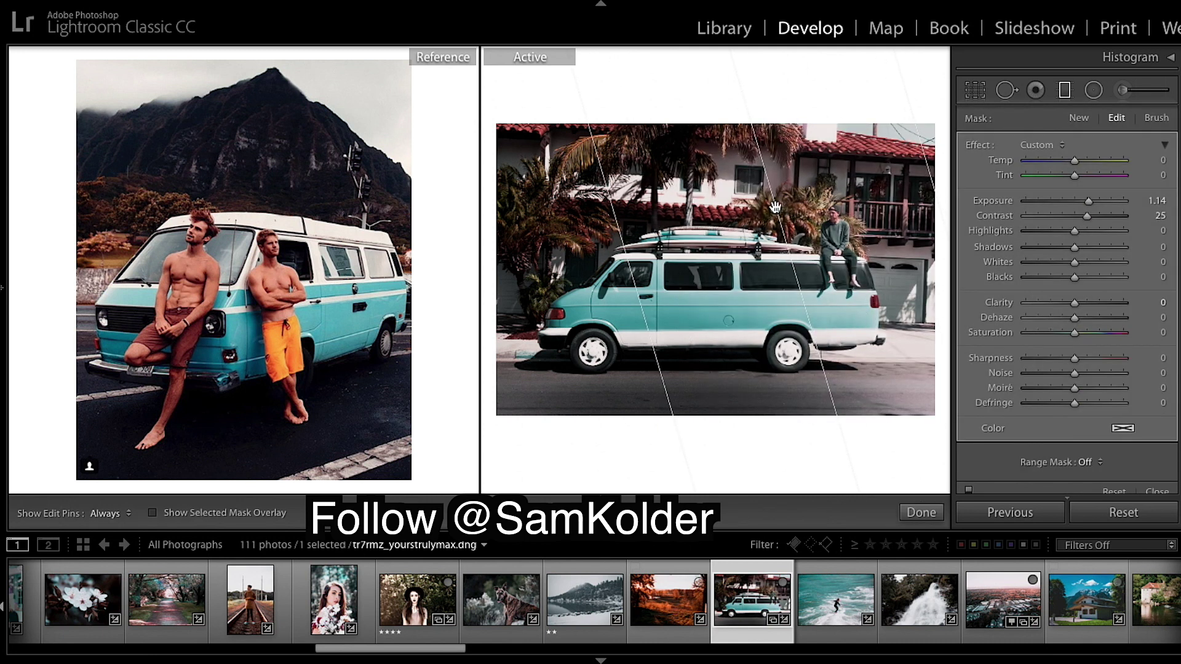
{"action": "left_click_drag", "start_coordinate": [775, 209], "coordinate": [850, 143]}
{"action": "left_click_drag", "start_coordinate": [850, 191], "coordinate": [884, 188]}
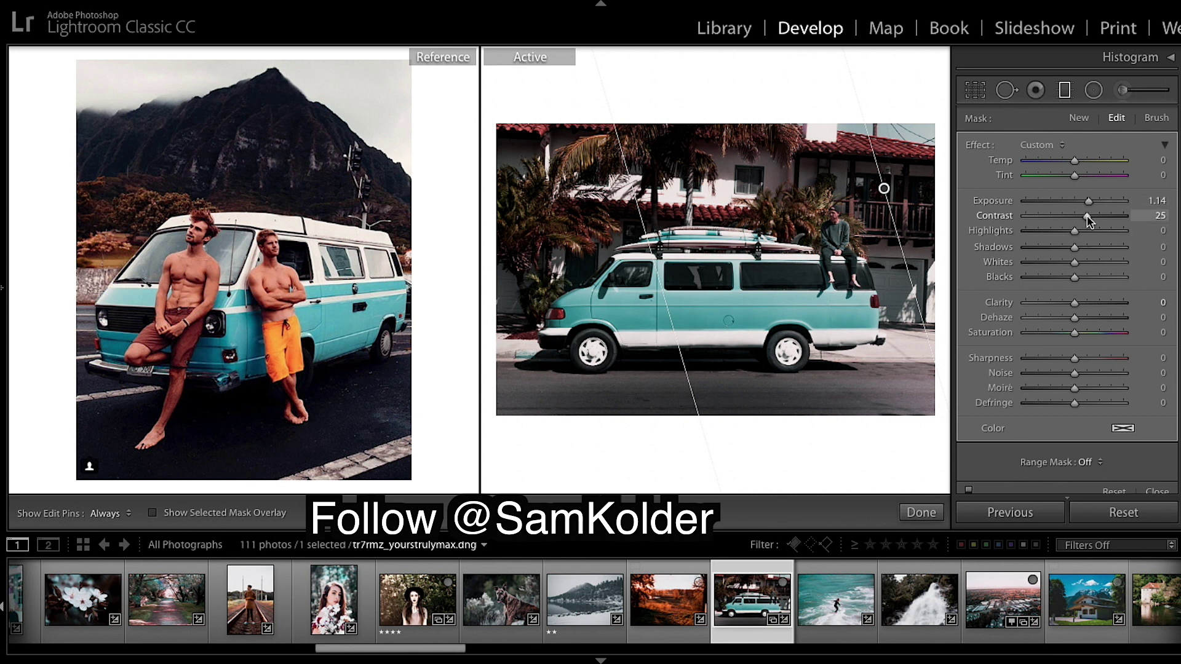
Step: Try the graduated filter with exposure 1.15 and dehaze -8, tilted more diagonally across the house and van
{"action": "left_click_drag", "start_coordinate": [1087, 201], "coordinate": [1085, 201]}
{"action": "left_click_drag", "start_coordinate": [1072, 317], "coordinate": [1068, 318]}
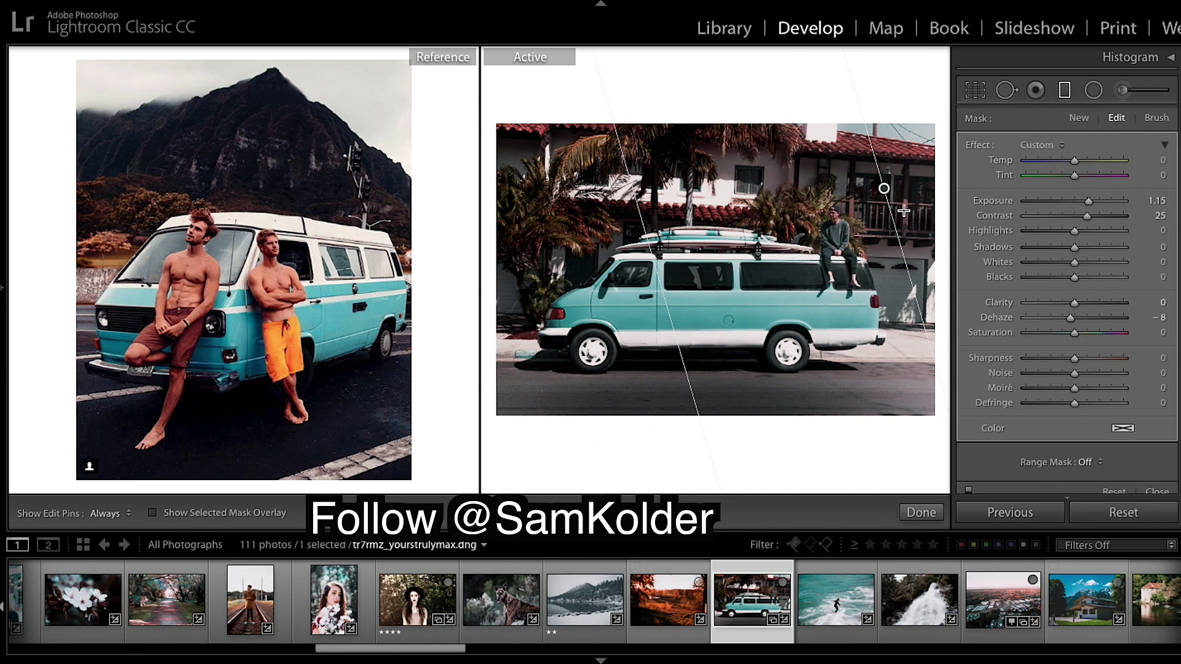
{"action": "left_click_drag", "start_coordinate": [868, 145], "coordinate": [799, 166]}
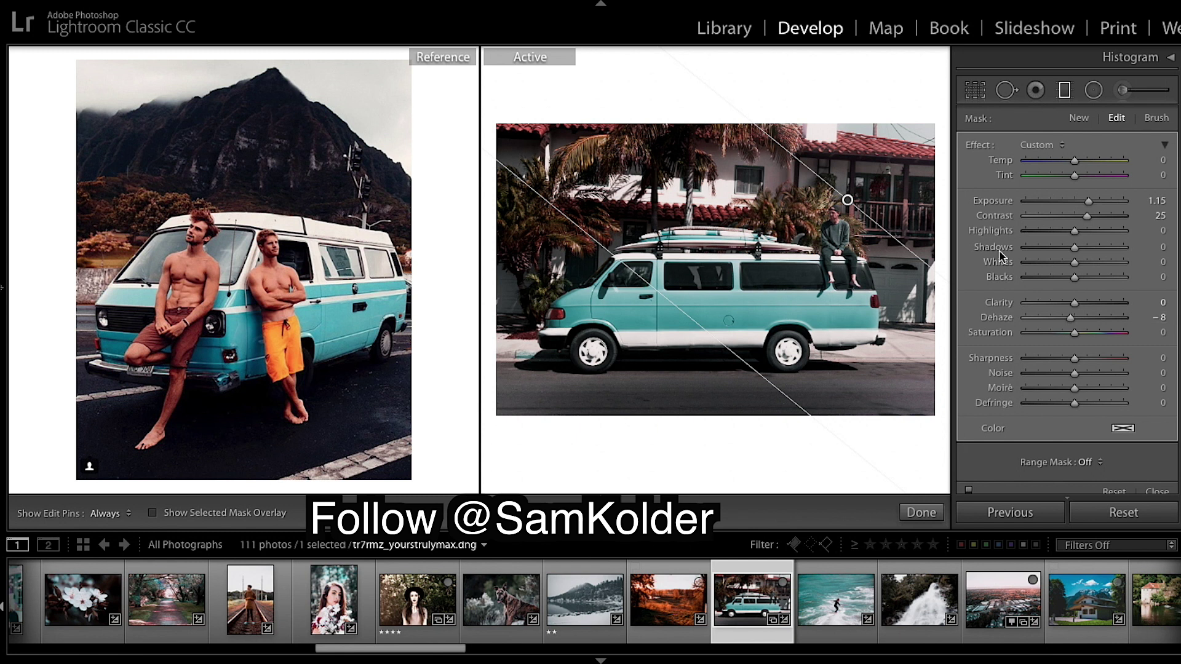
{"action": "left_click", "coordinate": [921, 512]}
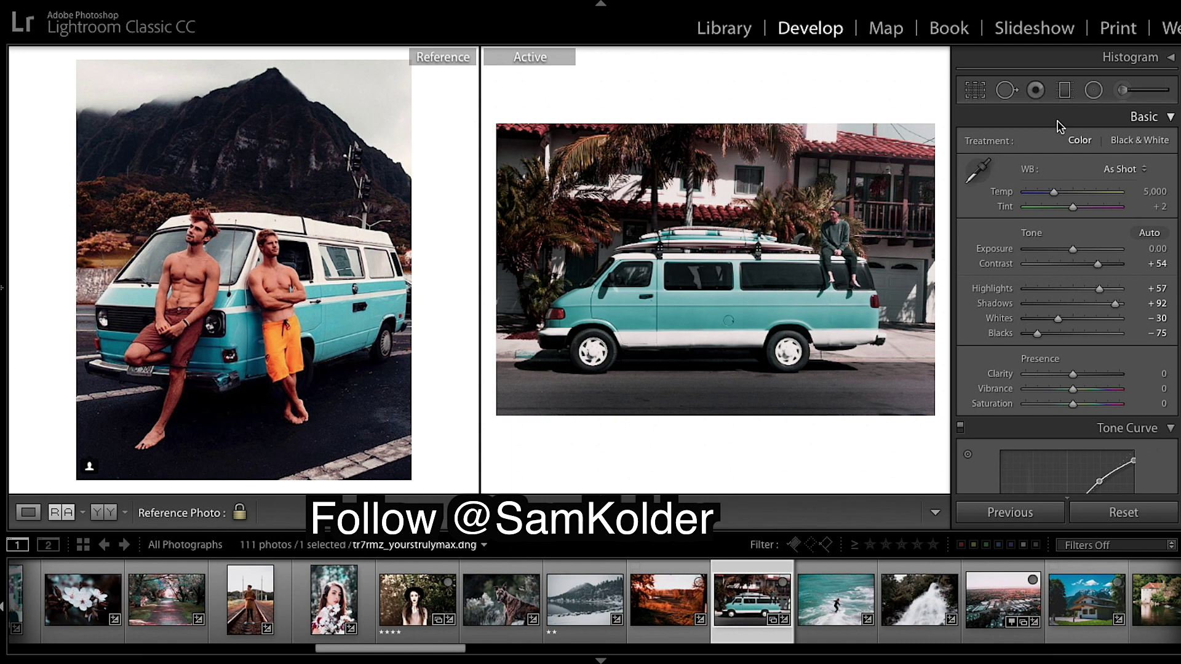
Step: Delete the graduated filter placed over the house and van
{"action": "left_click", "coordinate": [1065, 90]}
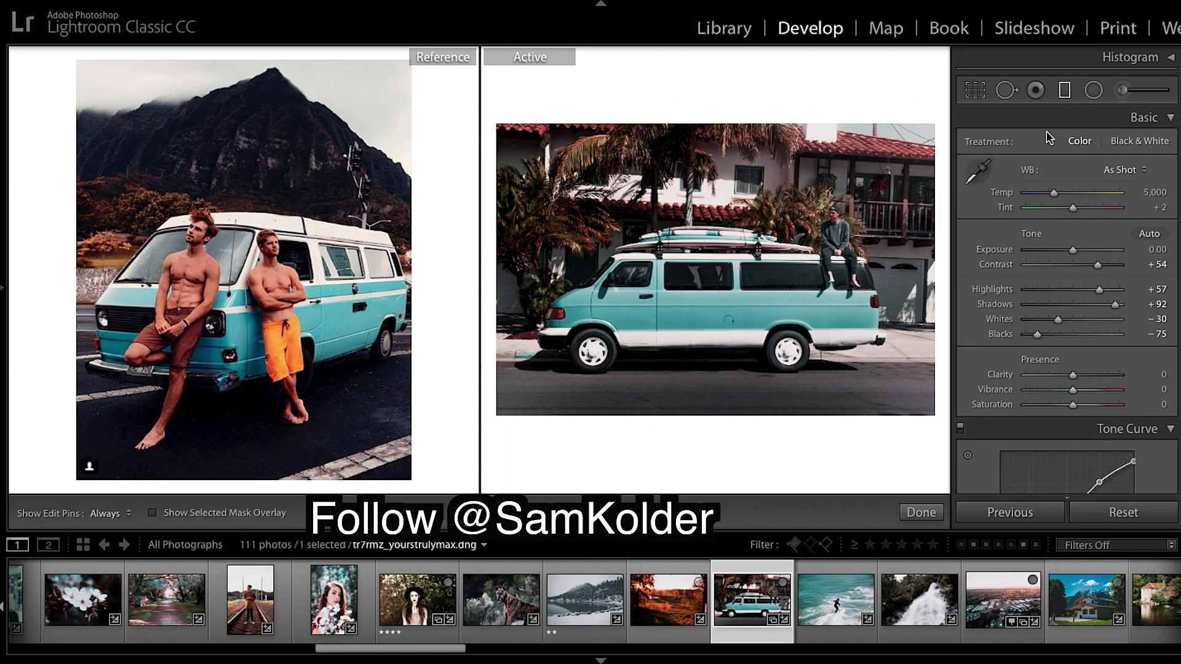
{"action": "right_click", "coordinate": [848, 199]}
{"action": "left_click", "coordinate": [876, 225]}
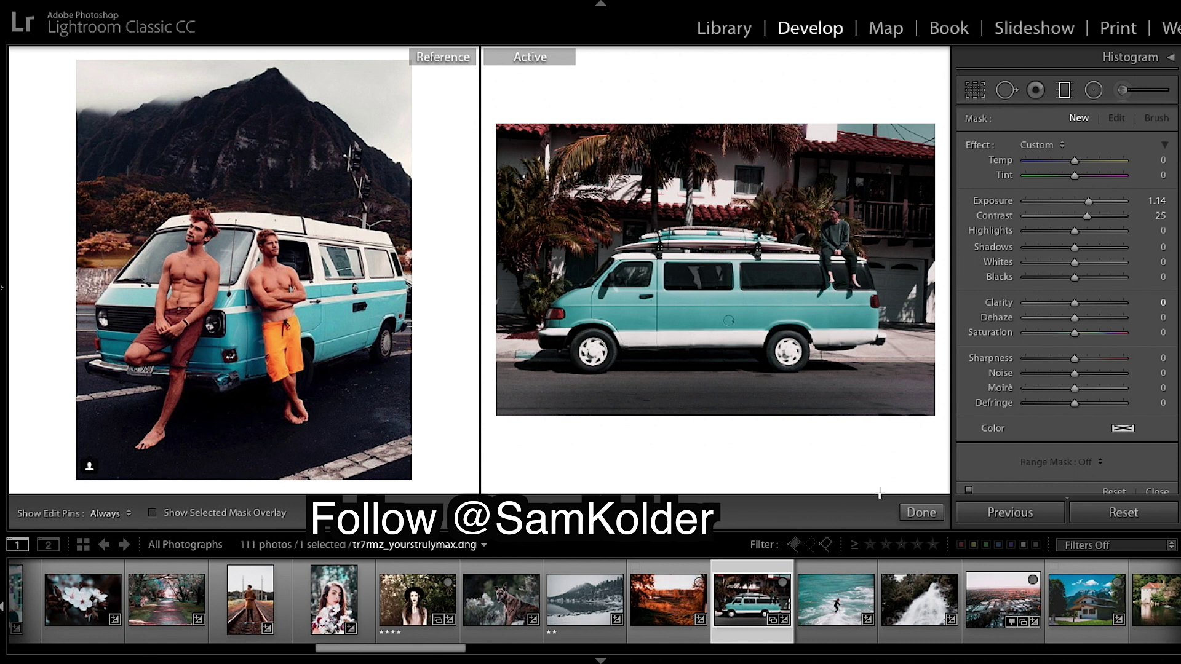
Step: Compare the finished van edit with the original photo beside the reference image
{"action": "key", "text": "backslash"}
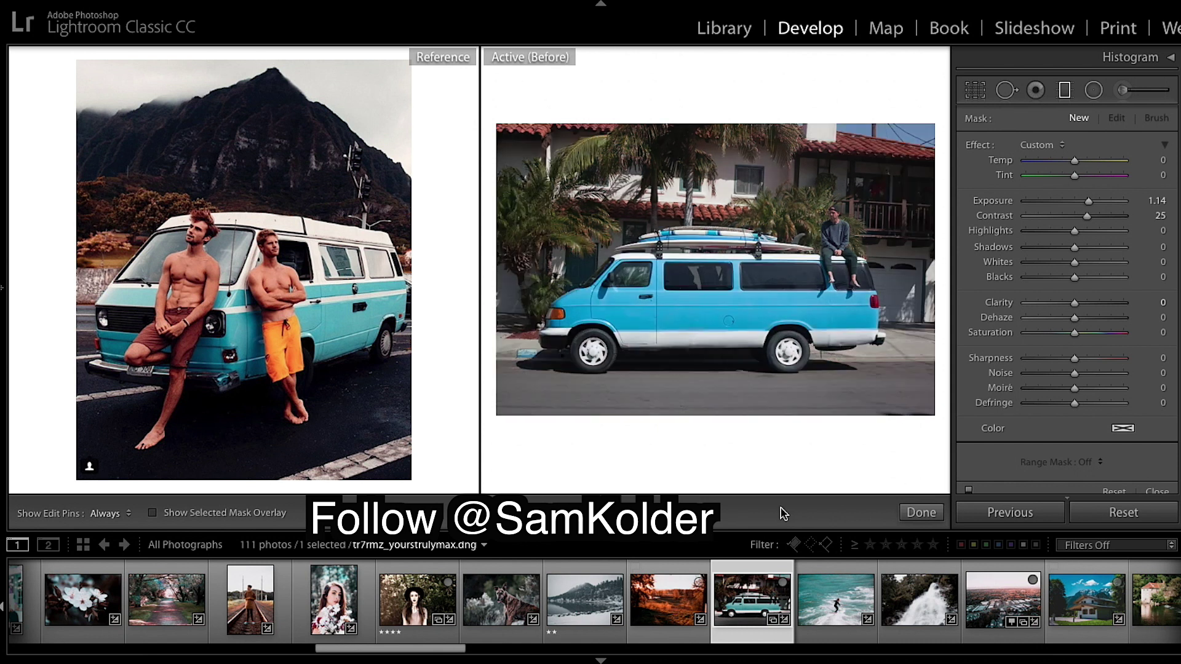
{"action": "key", "text": "backslash"}
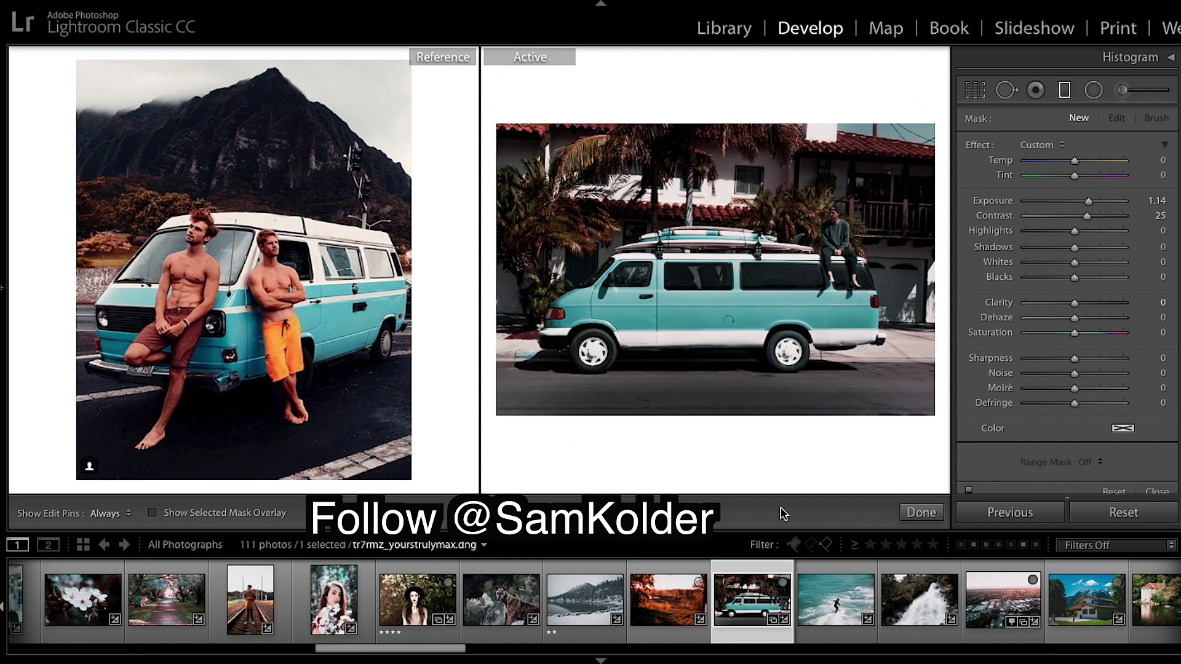